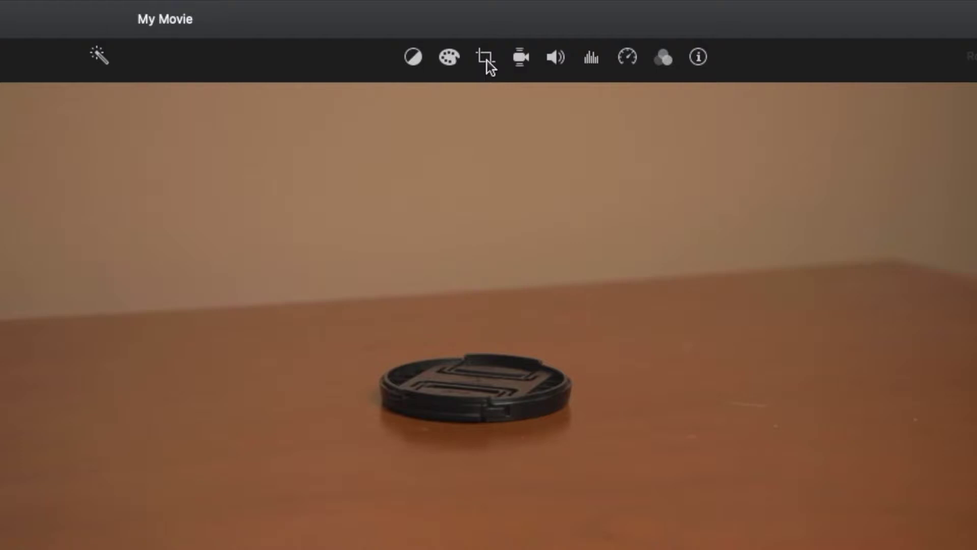
# Apply Crop to Fill to the lens-cap clip, dragging both corners inward to frame the cap tightly.
pyautogui.click(487, 60)
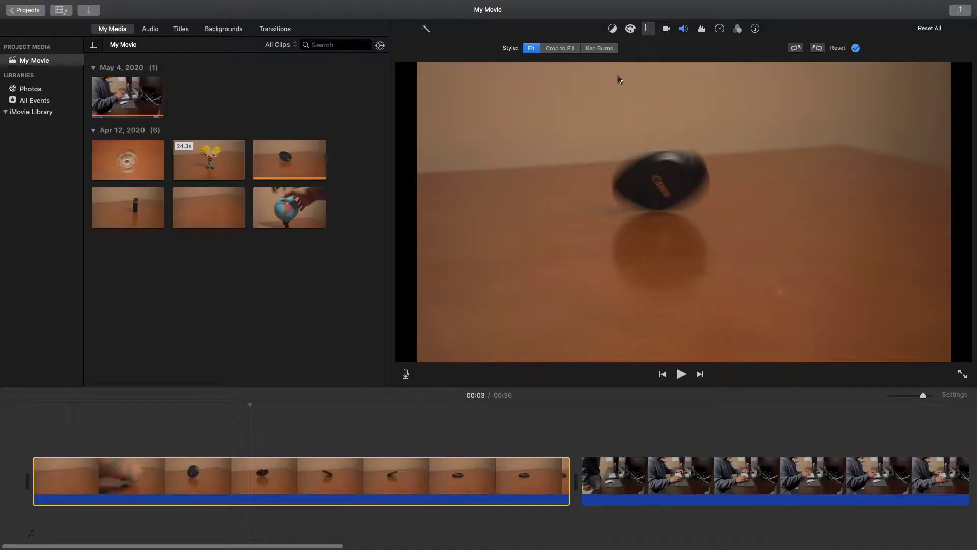
pyautogui.click(558, 48)
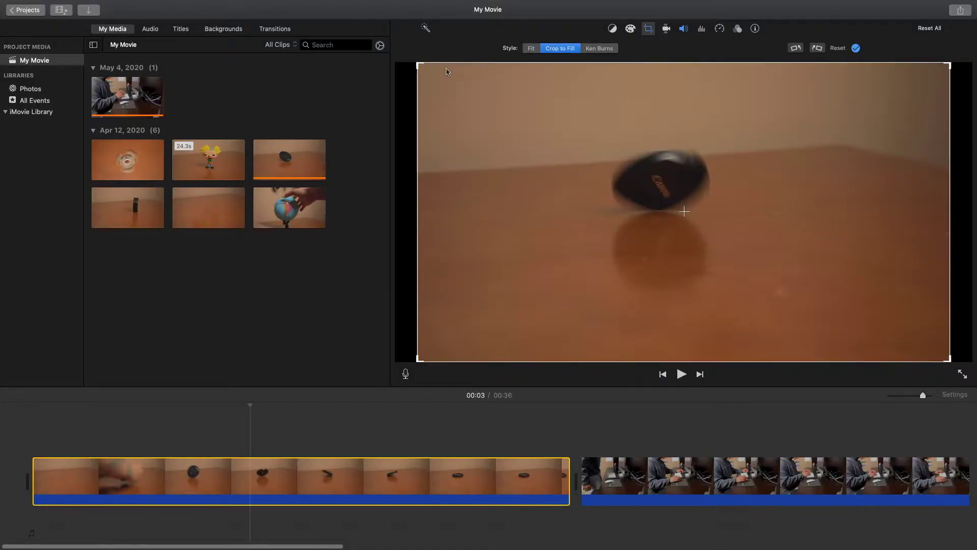
pyautogui.moveTo(418, 64); pyautogui.dragTo(455, 82)
pyautogui.moveTo(955, 358); pyautogui.dragTo(859, 309)
pyautogui.moveTo(759, 224); pyautogui.dragTo(792, 242)
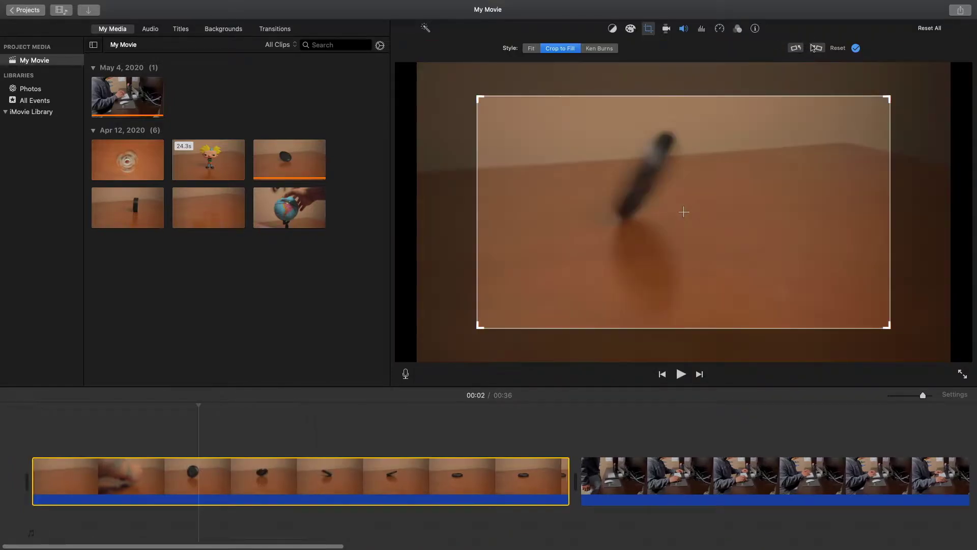
# Reset the lens-cap clip's crop and trim its start to the playhead, shortening the movie to 34 s.
pyautogui.click(837, 48)
pyautogui.click(181, 421)
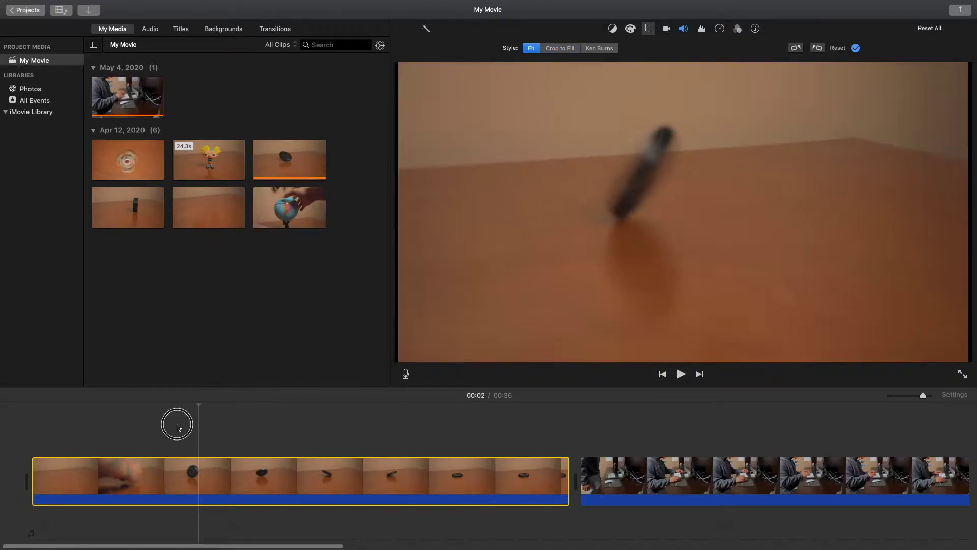
pyautogui.press('space')
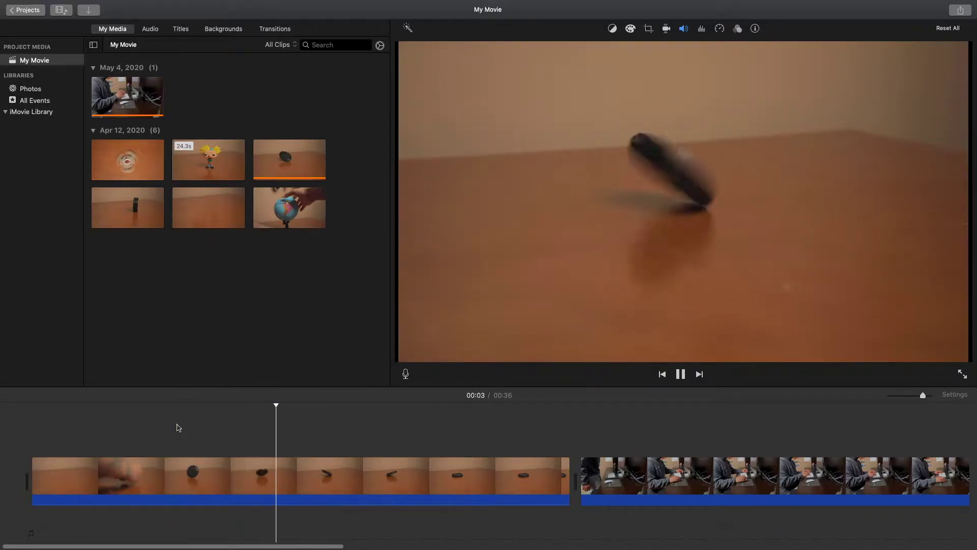
pyautogui.click(83, 445)
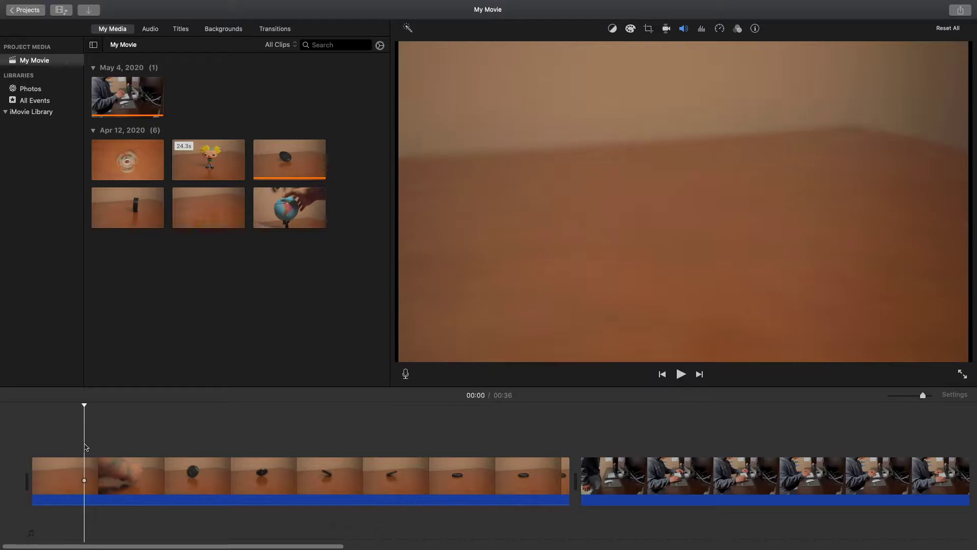
pyautogui.press('space')
pyautogui.hotkey('alt', '/')
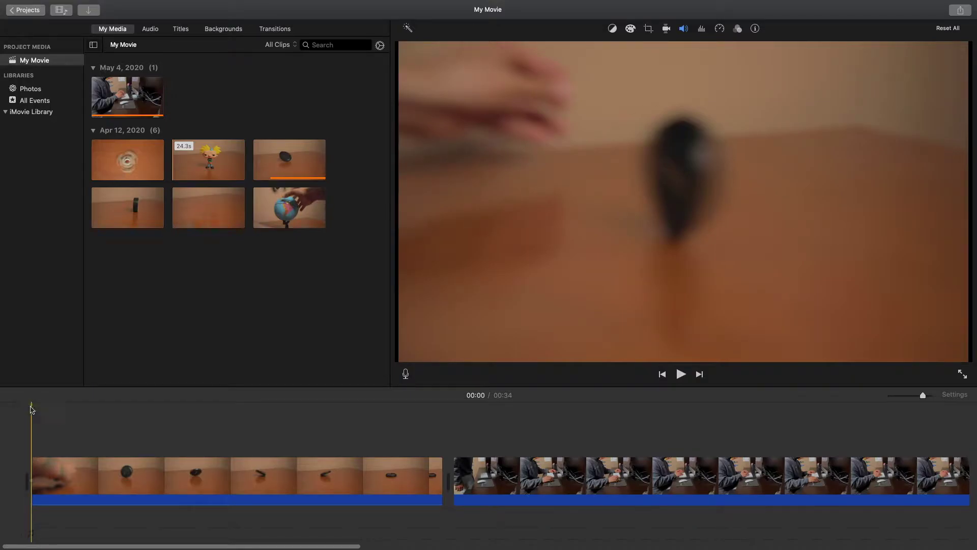
# Split the lens-cap clip at about one second in and again further along with Cmd+B.
pyautogui.moveTo(32, 405); pyautogui.dragTo(143, 413)
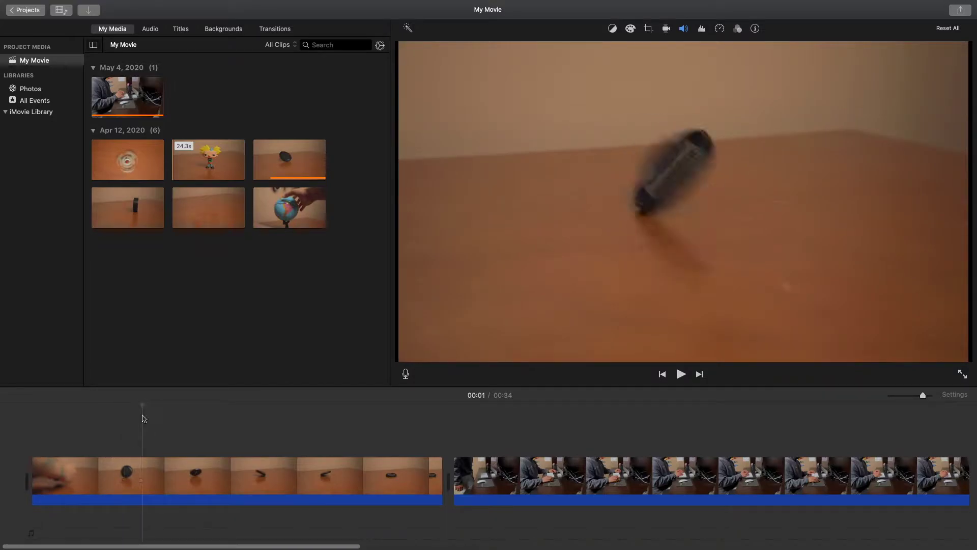
pyautogui.click(144, 459)
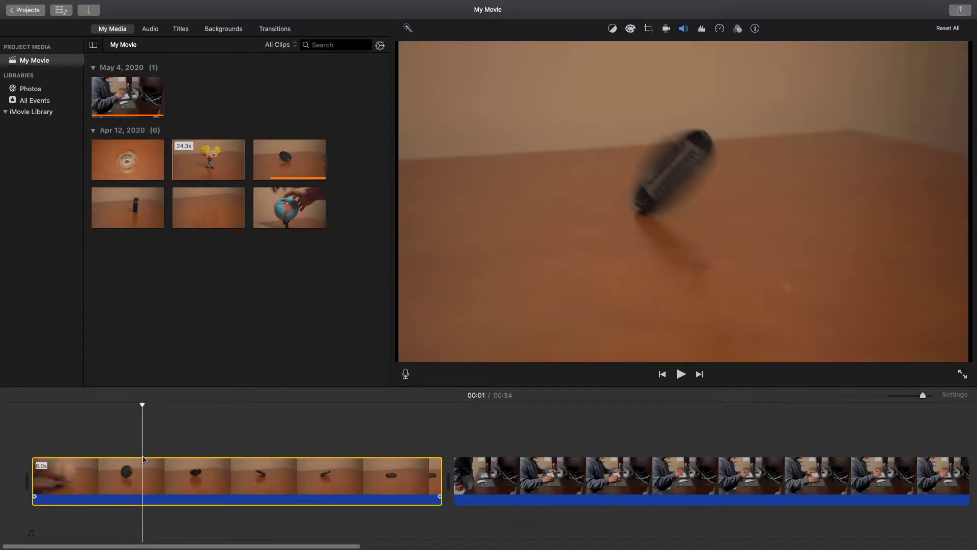
pyautogui.press('super+b')
pyautogui.moveTo(183, 414); pyautogui.dragTo(323, 428)
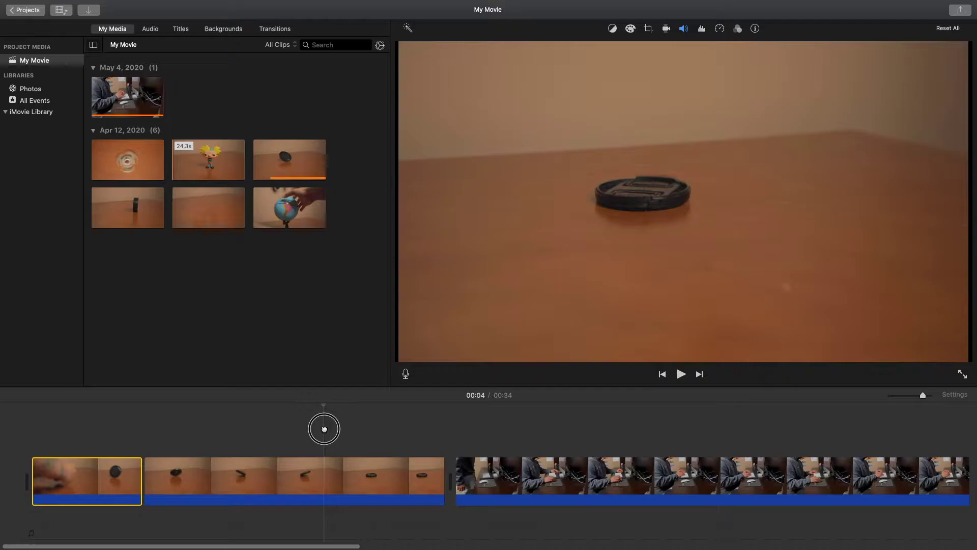
pyautogui.press('super+b')
pyautogui.click(98, 455)
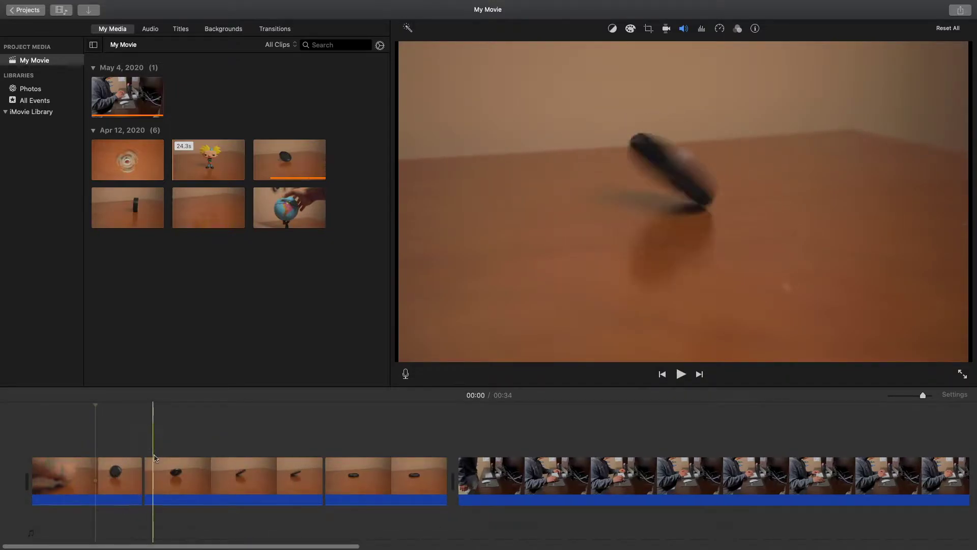
# Give the middle lens-cap piece a slightly tighter Crop to Fill centred on the cap.
pyautogui.click(219, 476)
pyautogui.click(649, 29)
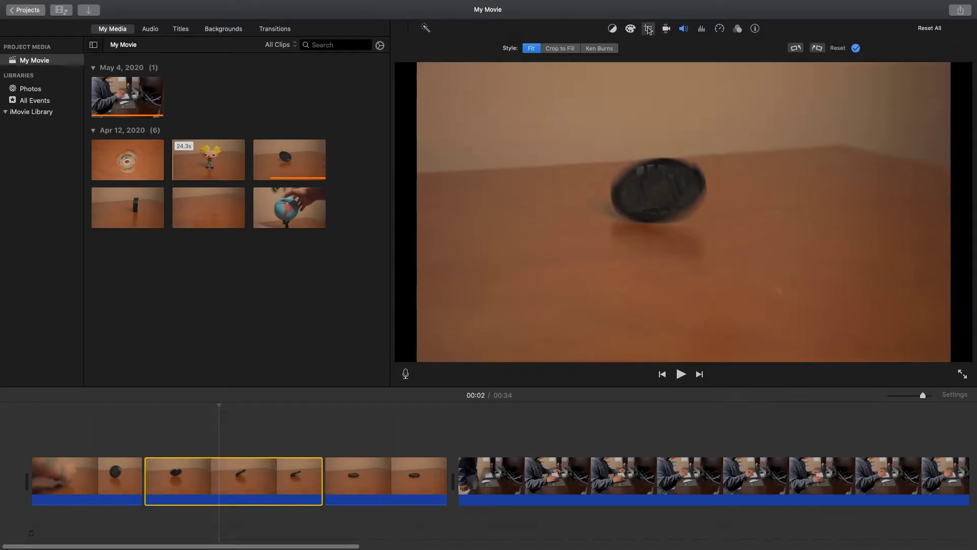
pyautogui.click(562, 50)
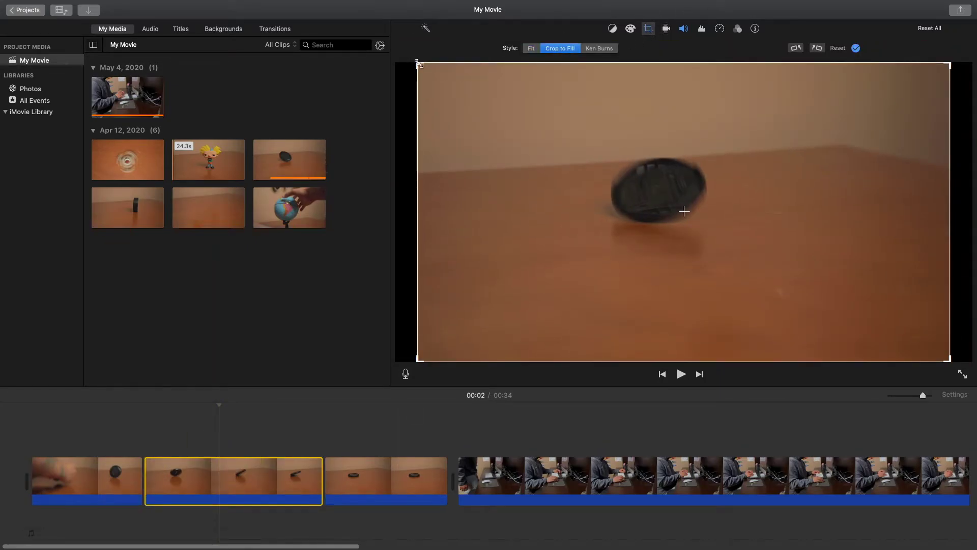
pyautogui.moveTo(418, 63); pyautogui.dragTo(446, 79)
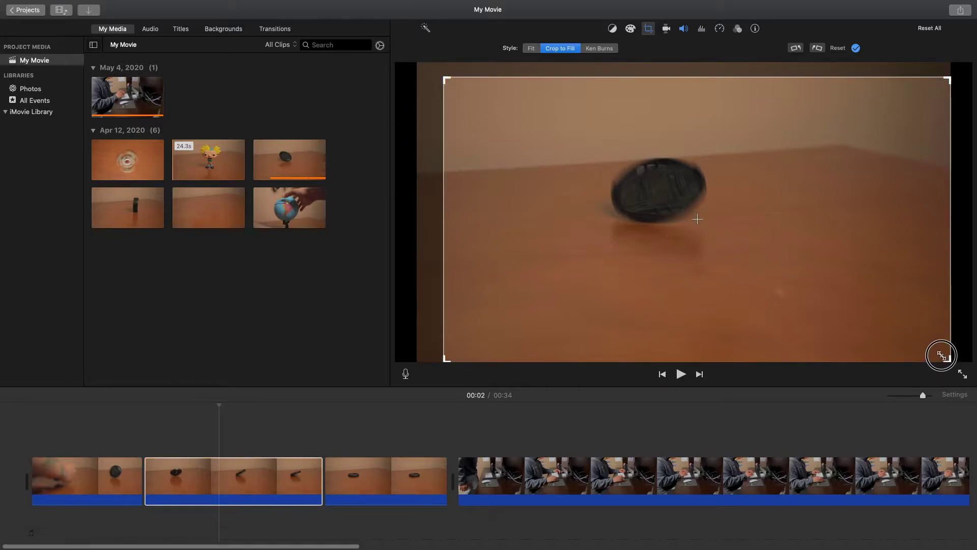
pyautogui.moveTo(942, 356); pyautogui.dragTo(917, 340)
pyautogui.moveTo(868, 290); pyautogui.dragTo(873, 294)
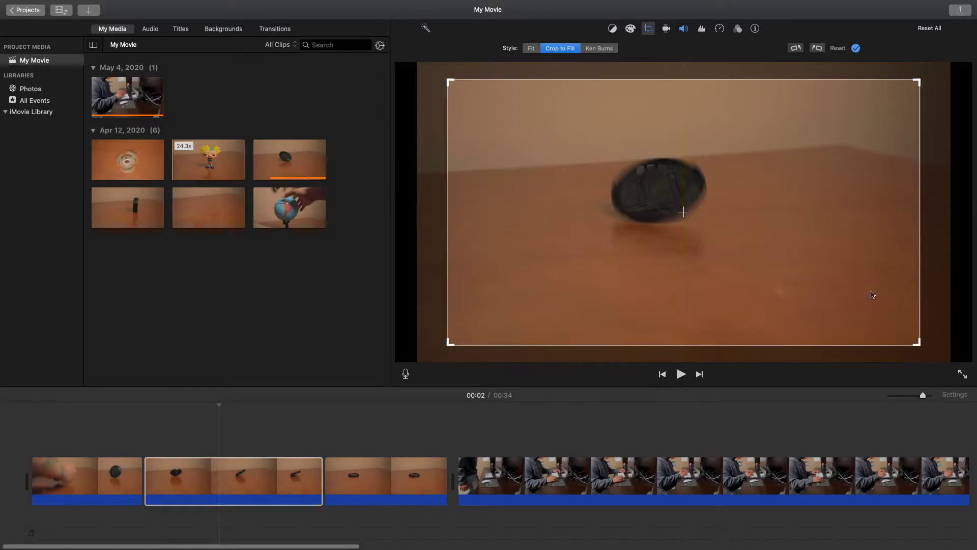
pyautogui.click(855, 48)
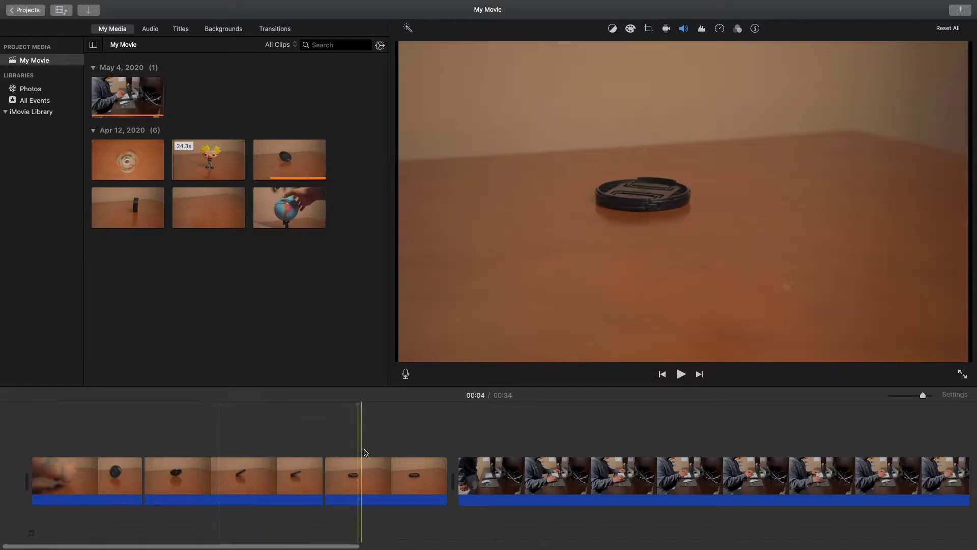
pyautogui.click(372, 476)
# Apply a tight Crop to Fill centred on the cap to the third piece, then play from the start.
pyautogui.click(648, 29)
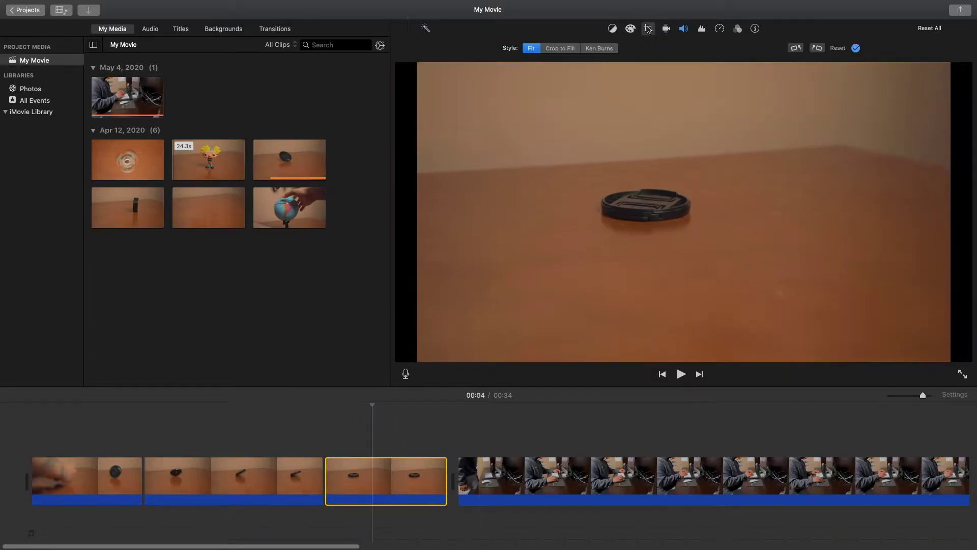
pyautogui.click(559, 49)
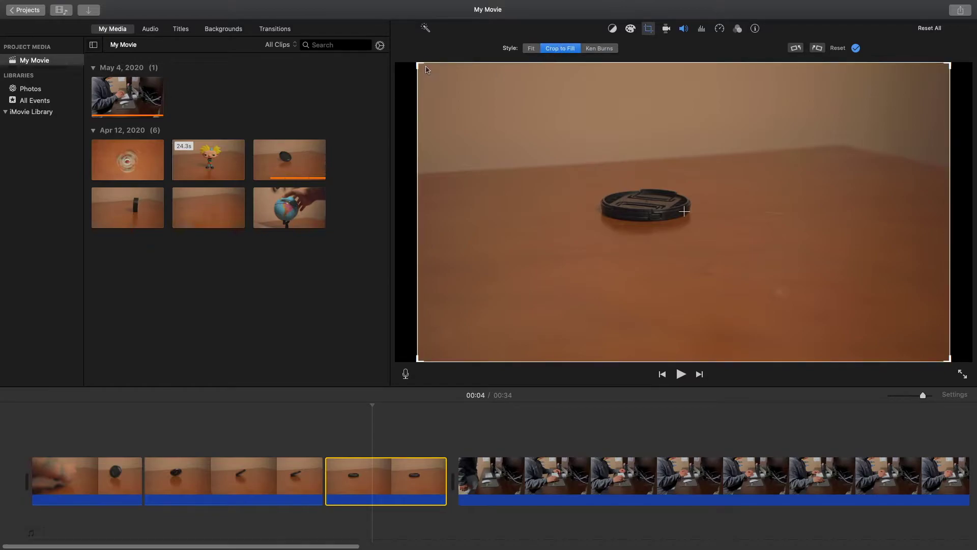
pyautogui.moveTo(427, 70); pyautogui.dragTo(577, 153)
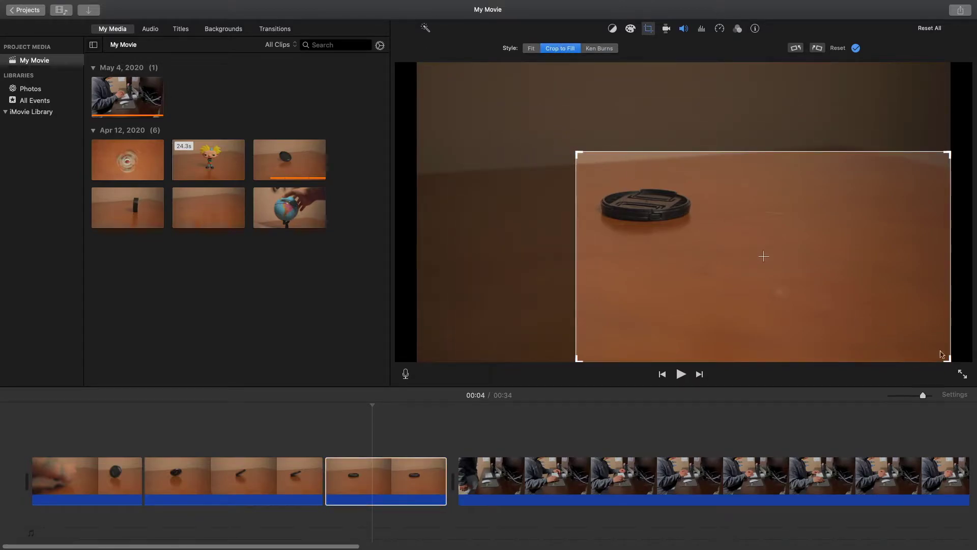
pyautogui.moveTo(948, 358); pyautogui.dragTo(816, 286)
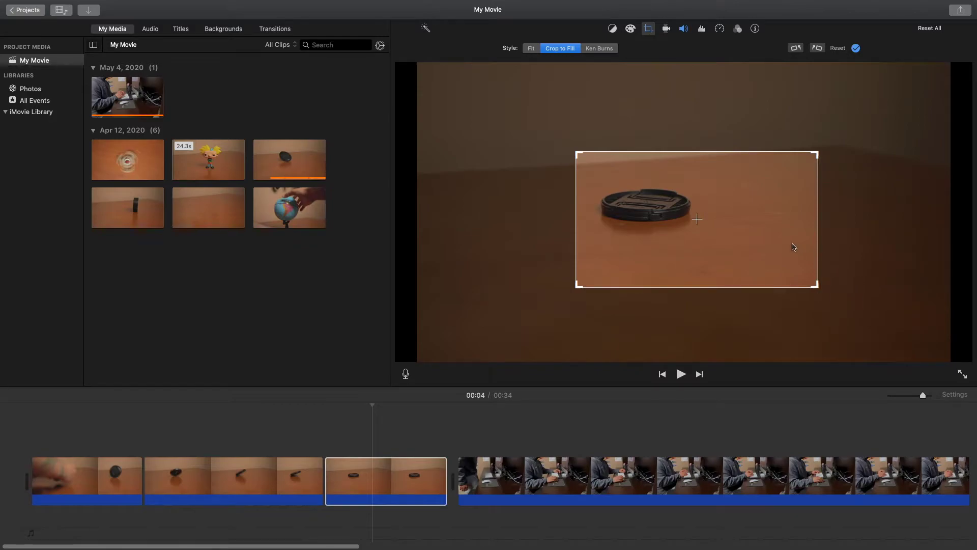
pyautogui.moveTo(782, 243)
pyautogui.mouseDown()
pyautogui.moveTo(749, 235)
pyautogui.moveTo(771, 235)
pyautogui.mouseUp()
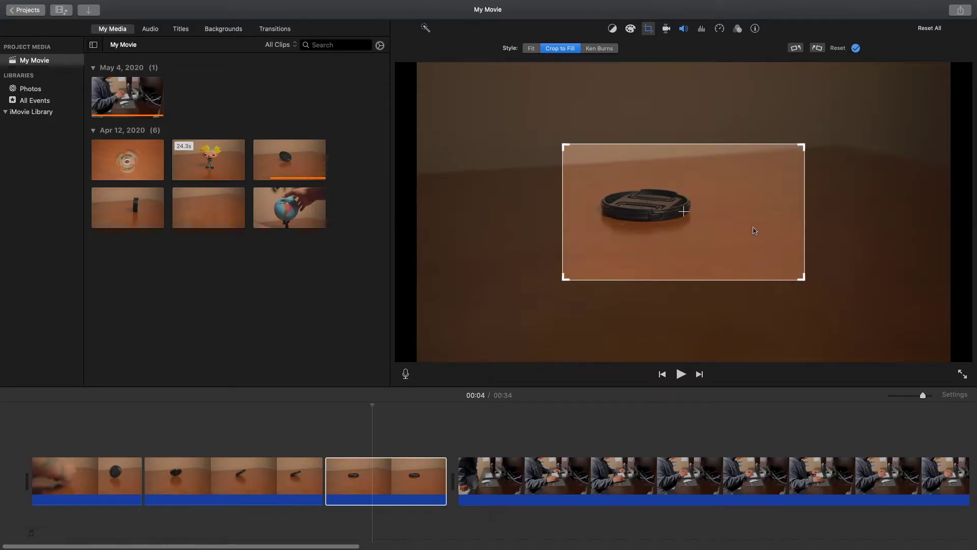
pyautogui.click(856, 48)
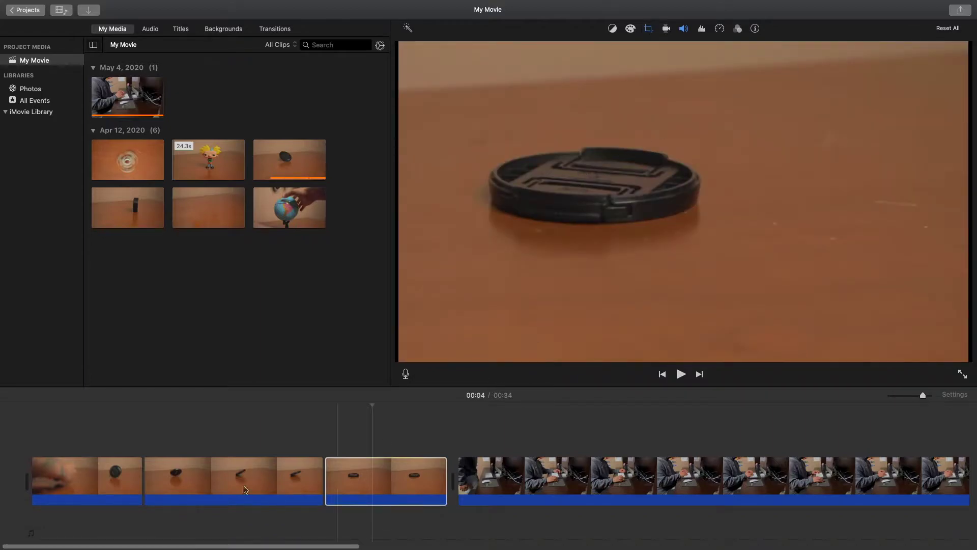
pyautogui.click(7, 424)
pyautogui.press('space')
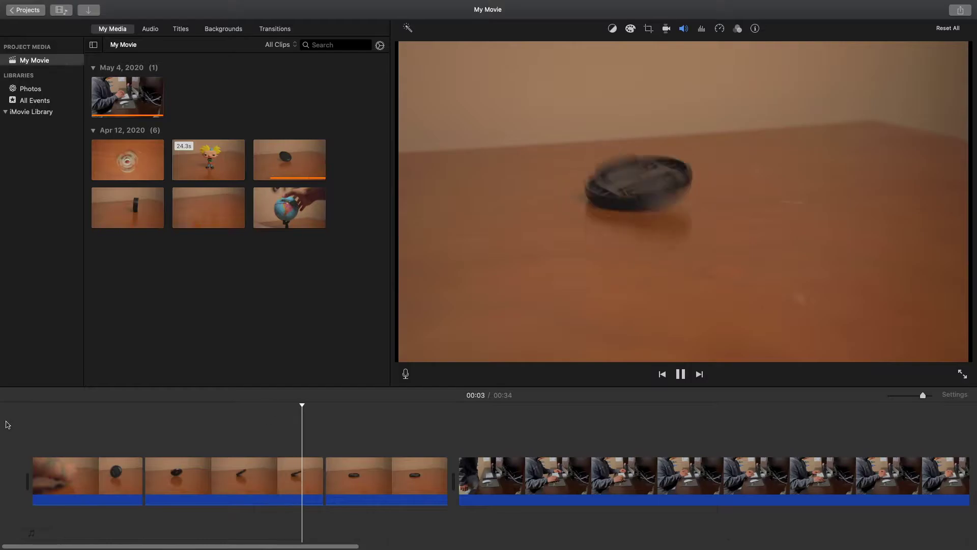
# Shift the third piece's crop frame left so the cap sits further right, then preview playback.
pyautogui.click(441, 284)
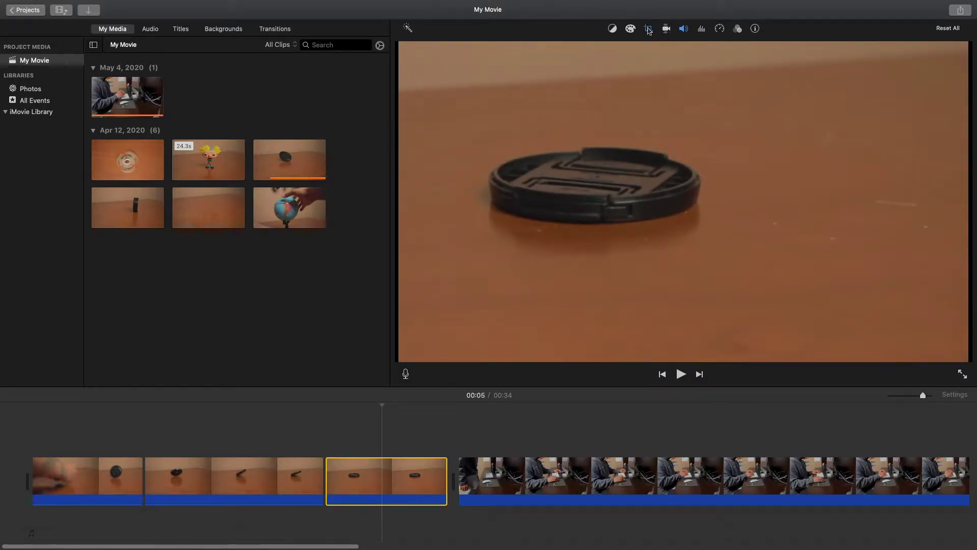
pyautogui.click(648, 29)
pyautogui.moveTo(701, 179); pyautogui.dragTo(660, 177)
pyautogui.click(856, 48)
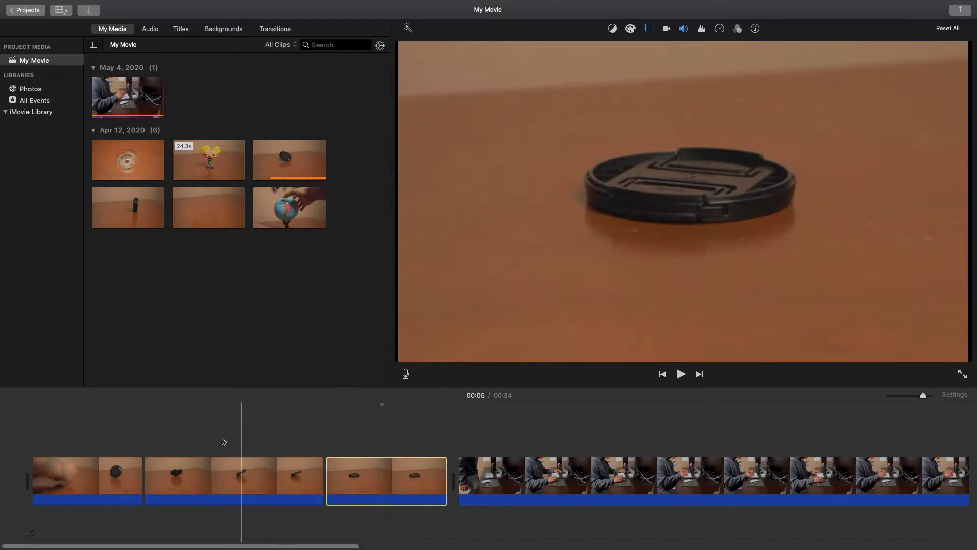
pyautogui.press('space')
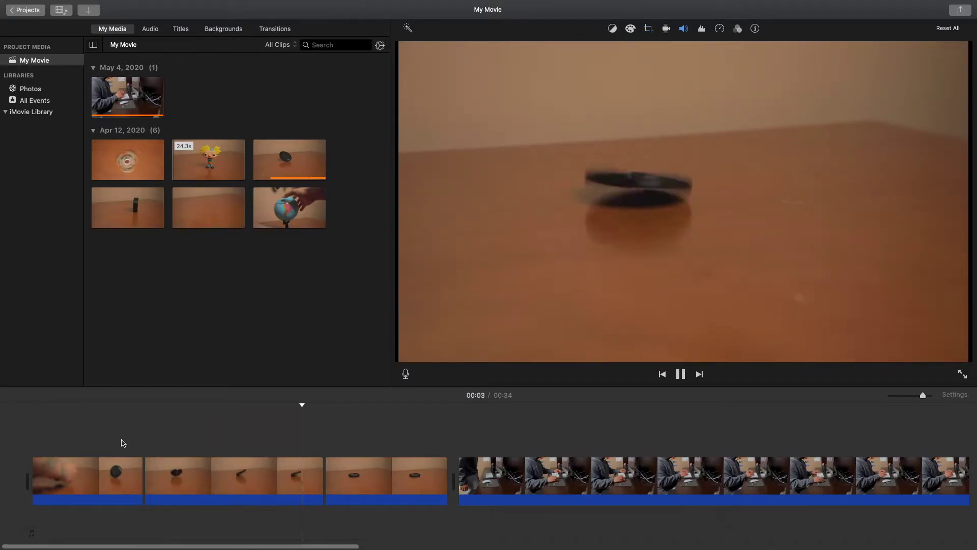
pyautogui.press('space')
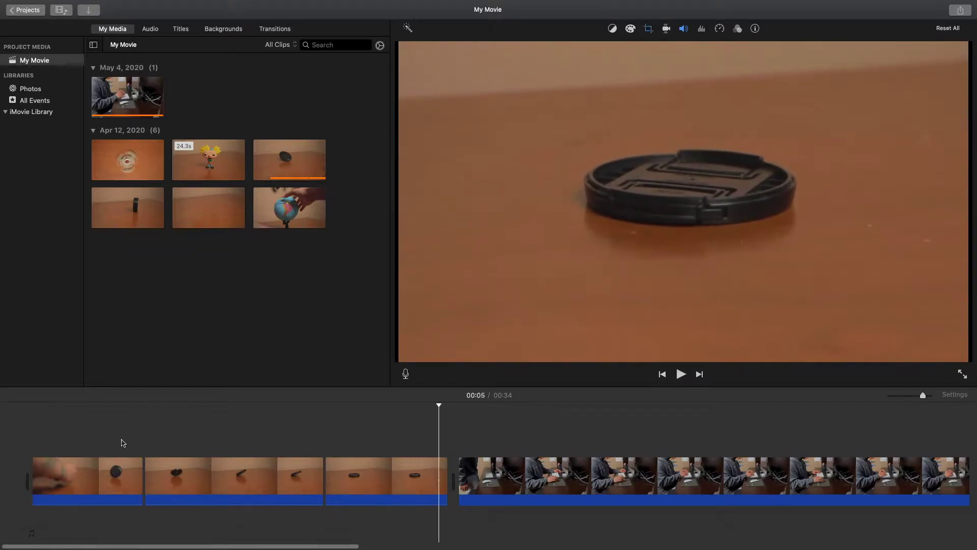
# Open the crop settings for the third lens-cap piece with C and reset it to the full frame.
pyautogui.click(114, 446)
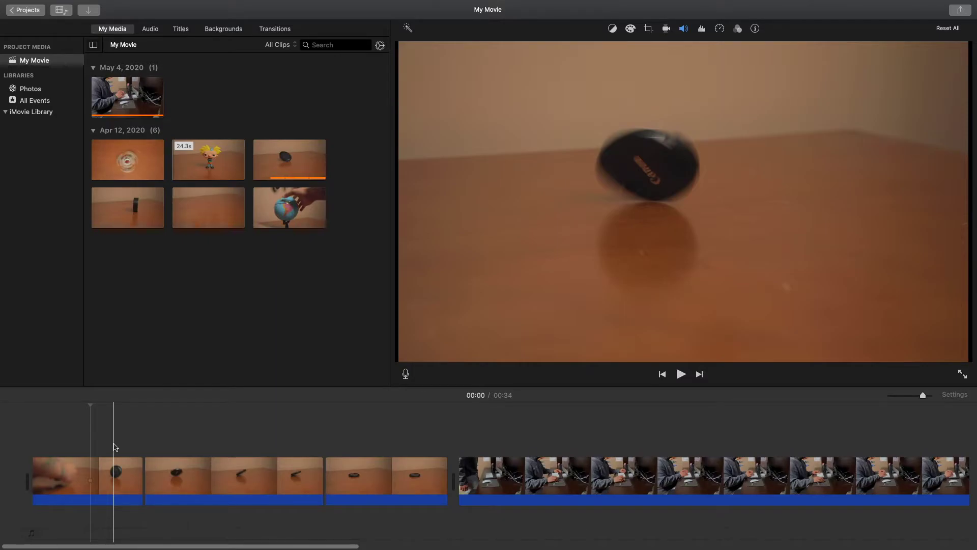
pyautogui.press('c')
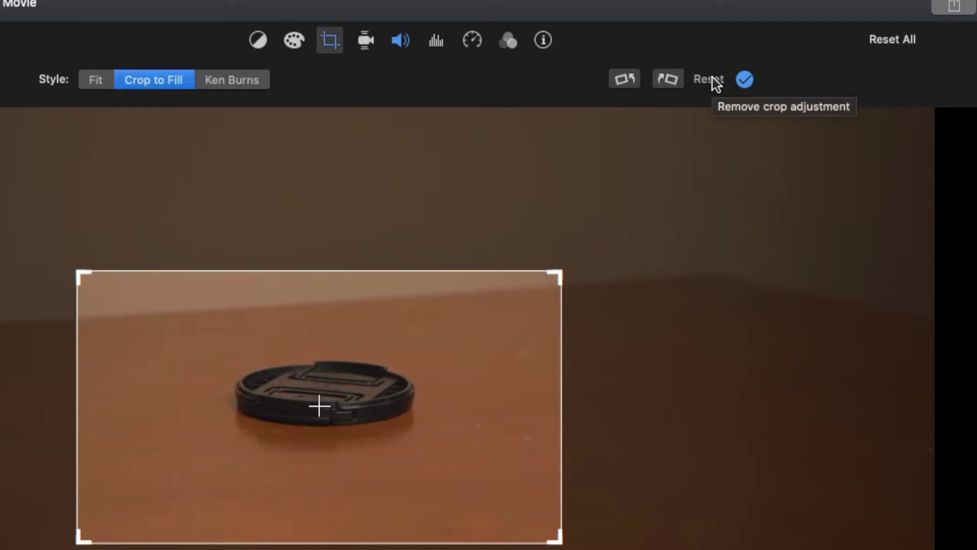
pyautogui.click(711, 80)
# Apply a Ken Burns zoom to the desk clip, ending on a smaller frame over the keyboard and mouse.
pyautogui.click(279, 430)
pyautogui.click(648, 29)
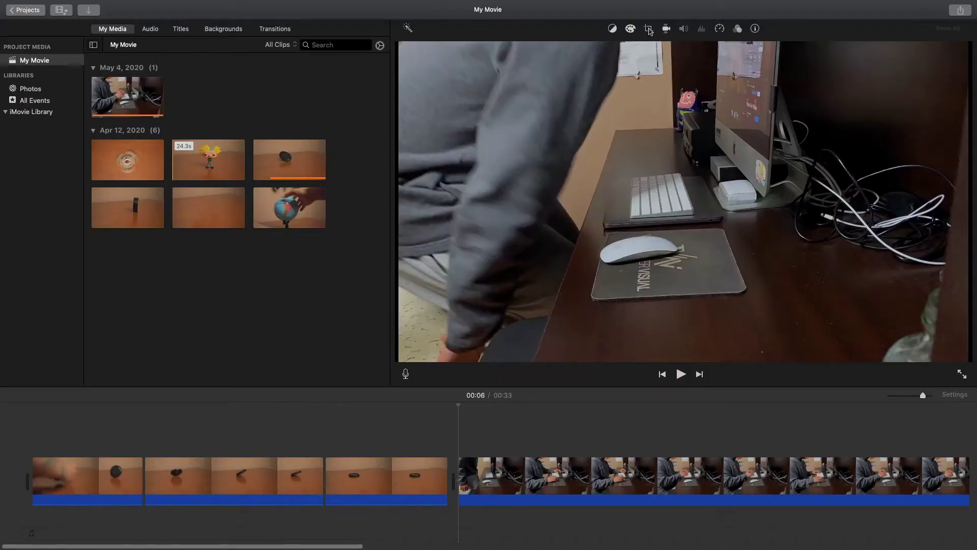
pyautogui.click(649, 29)
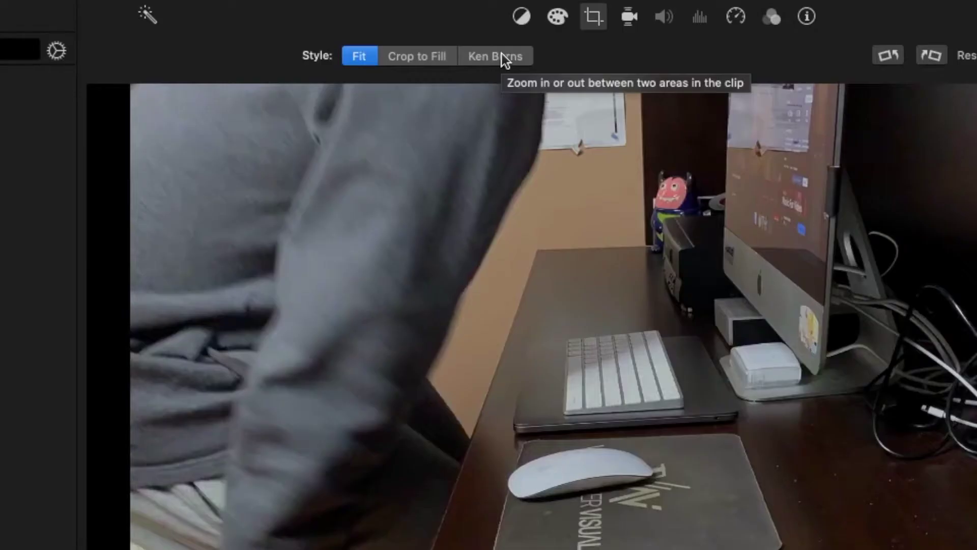
pyautogui.click(602, 48)
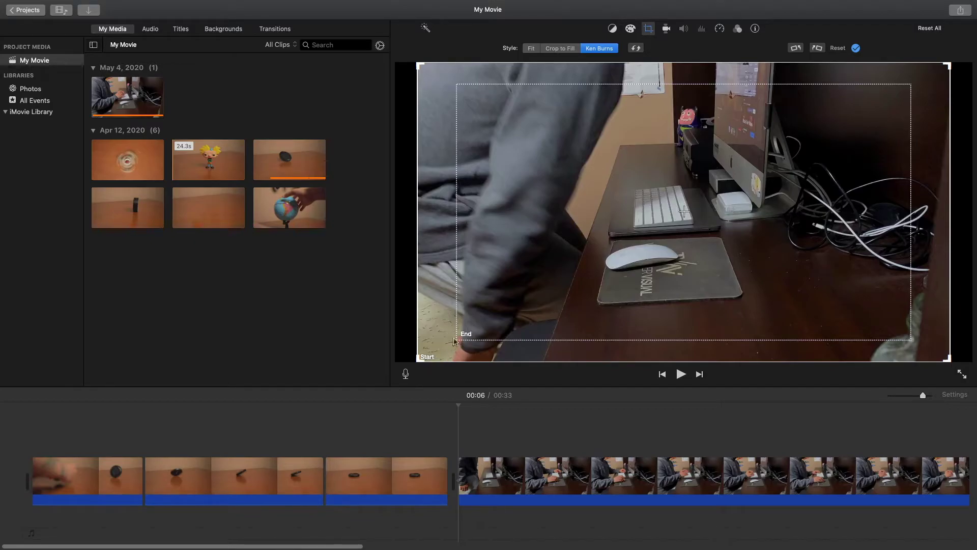
pyautogui.moveTo(456, 339); pyautogui.dragTo(516, 294)
pyautogui.moveTo(762, 230); pyautogui.dragTo(782, 233)
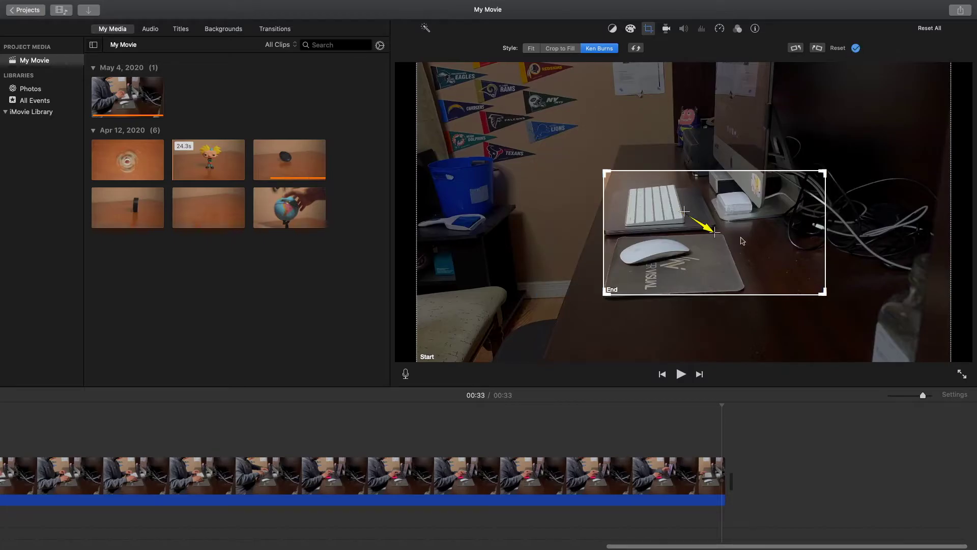
pyautogui.moveTo(743, 240); pyautogui.dragTo(702, 224)
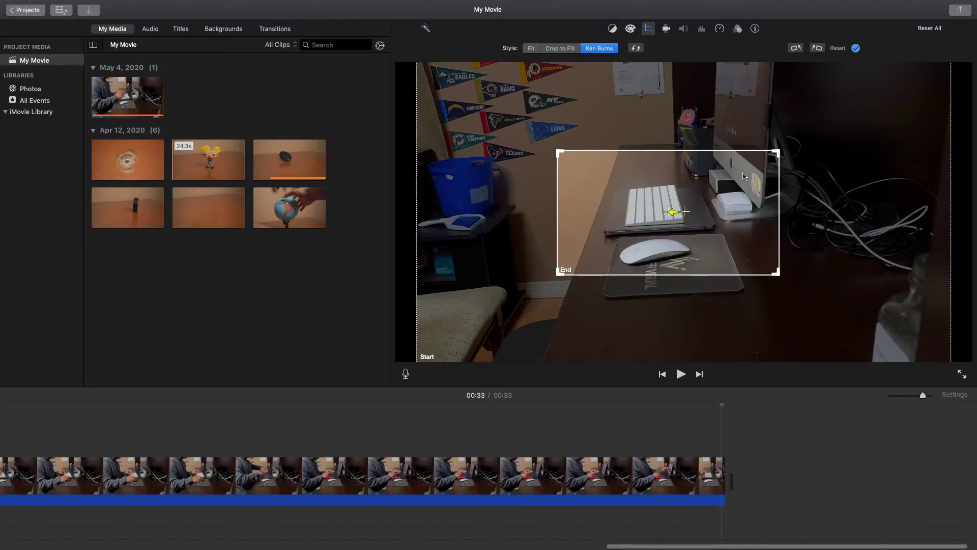
pyautogui.click(856, 49)
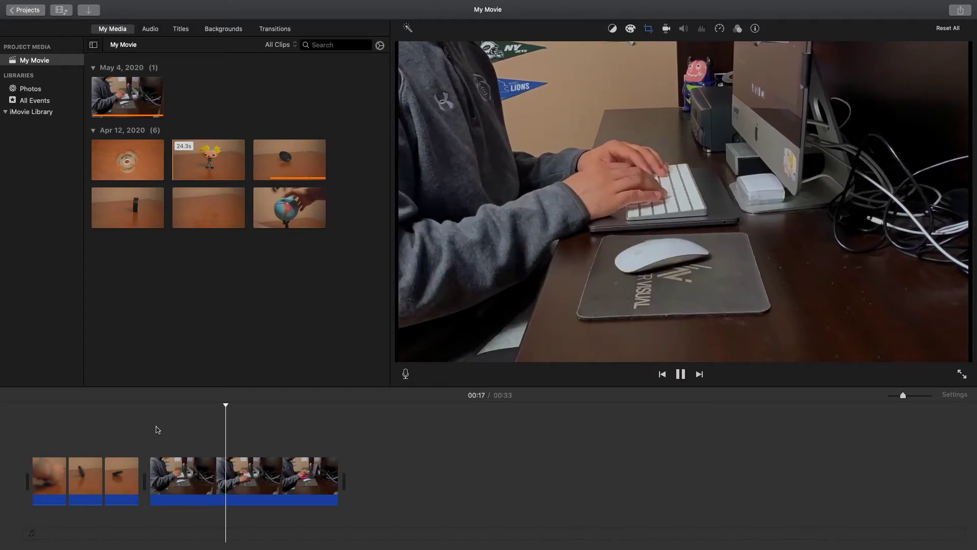
pyautogui.press('space')
pyautogui.press('space')
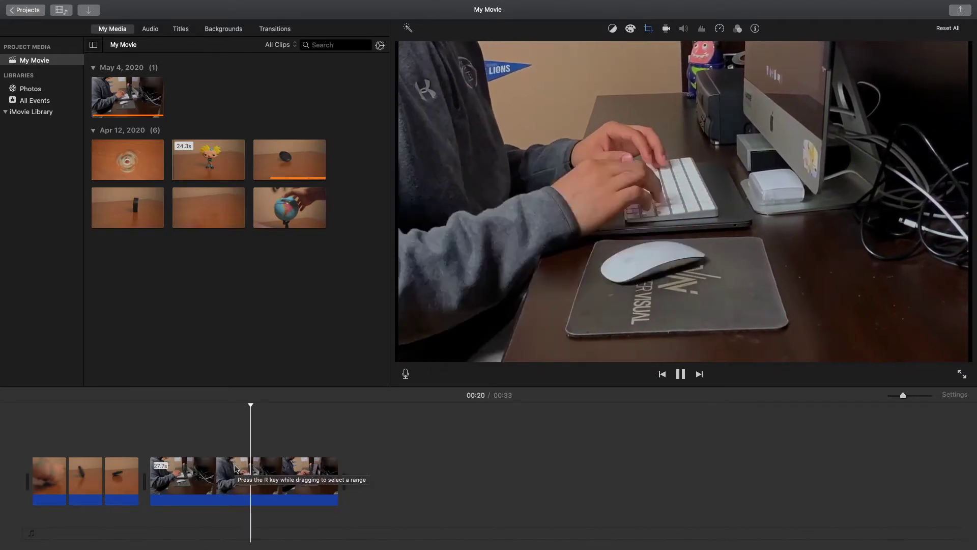
pyautogui.press('space')
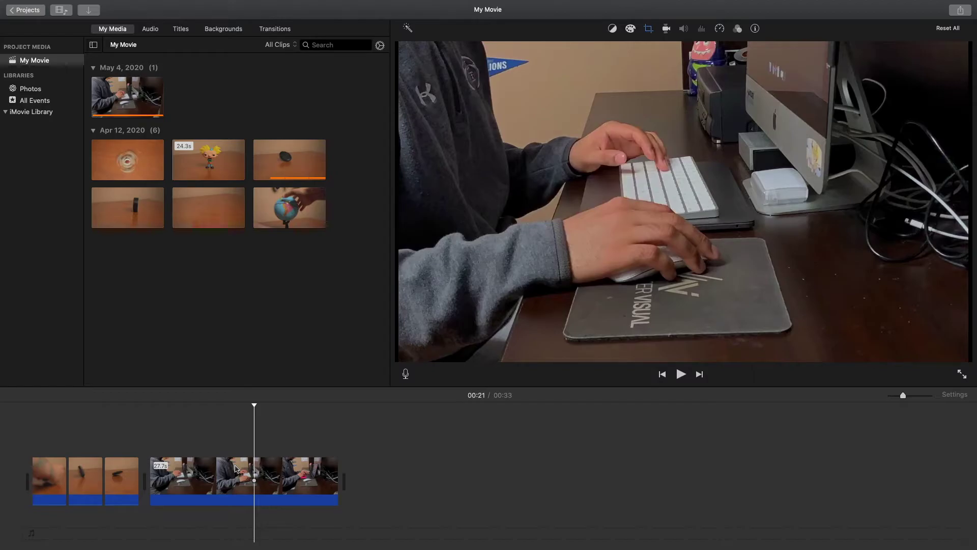
# Reset the desk clip's crop so it shows the full, uncropped frame.
pyautogui.click(250, 476)
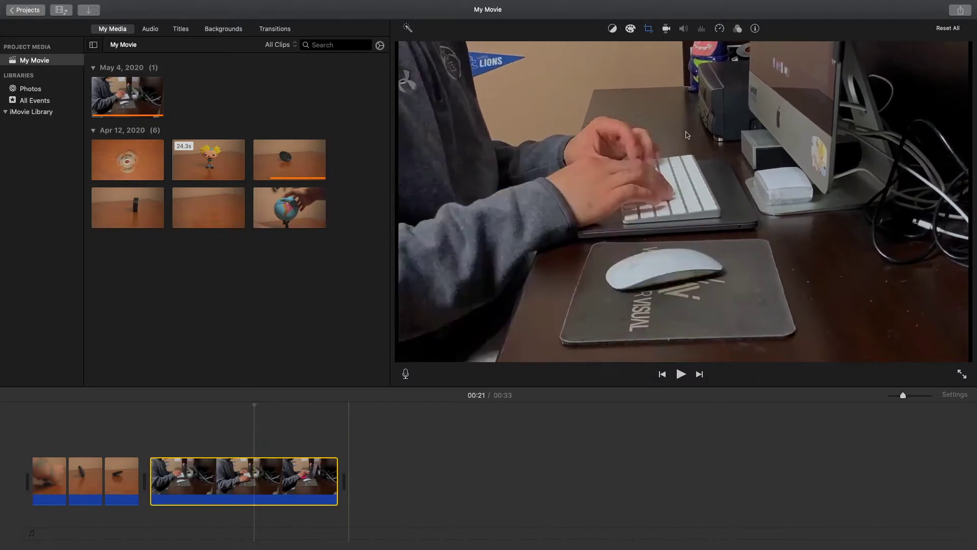
pyautogui.click(649, 29)
pyautogui.click(541, 46)
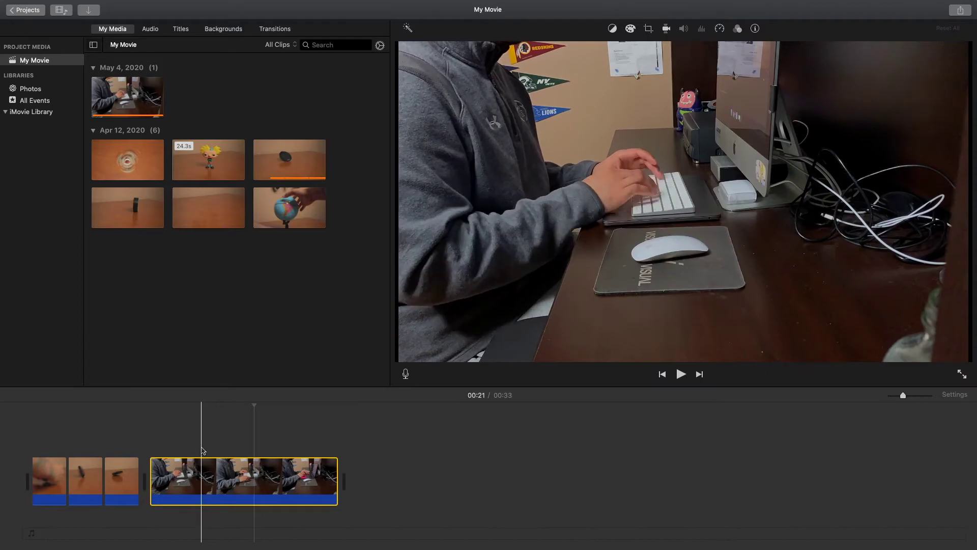
# Play the desk clip from an earlier point to preview it, then pause and reselect it.
pyautogui.click(157, 452)
pyautogui.press('space')
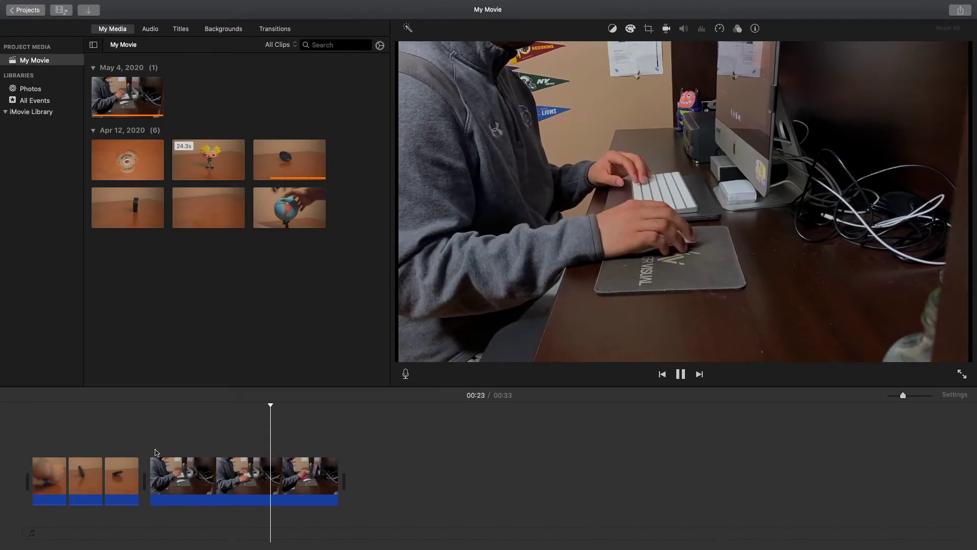
pyautogui.press('space')
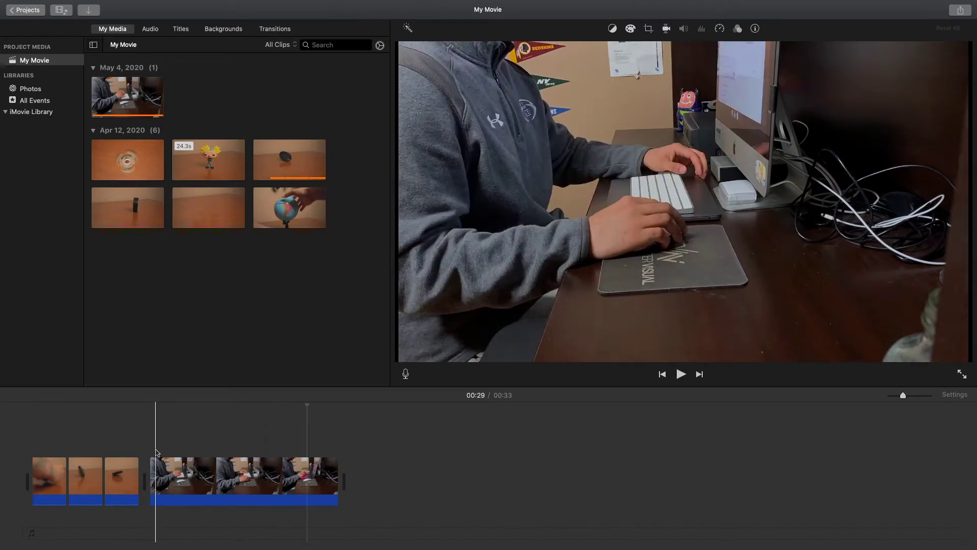
pyautogui.click(227, 476)
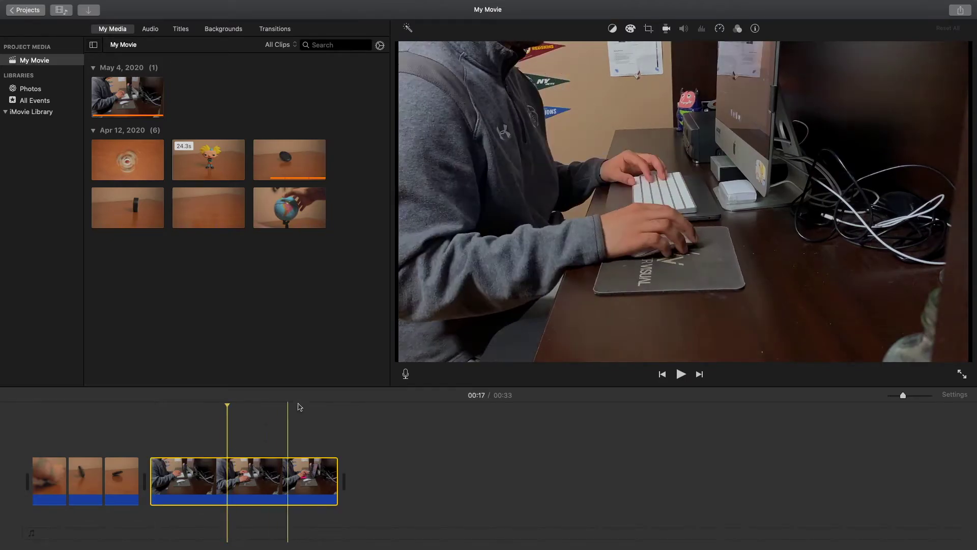
# Set a swapped Ken Burns on the desk clip, starting tight on hands and keyboard, ending full frame; preview.
pyautogui.click(647, 29)
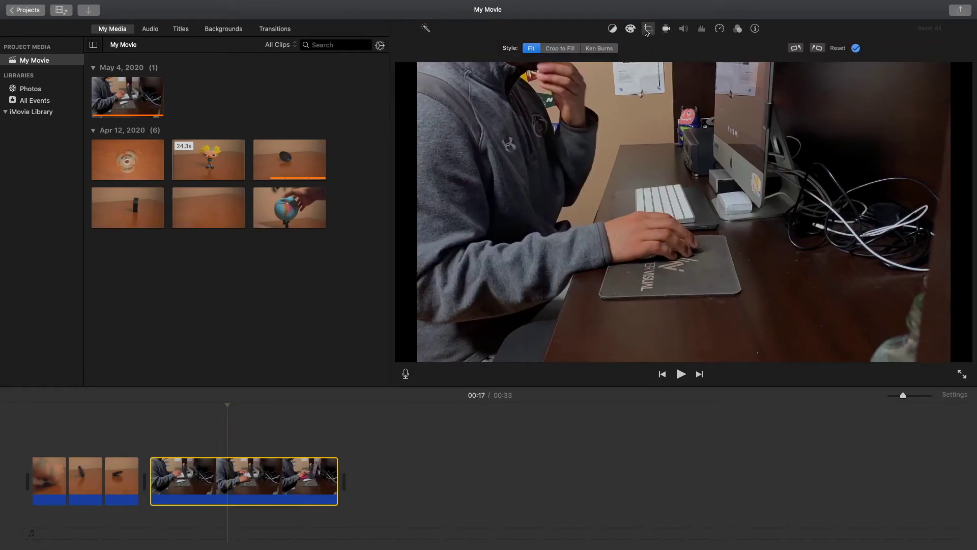
pyautogui.click(595, 49)
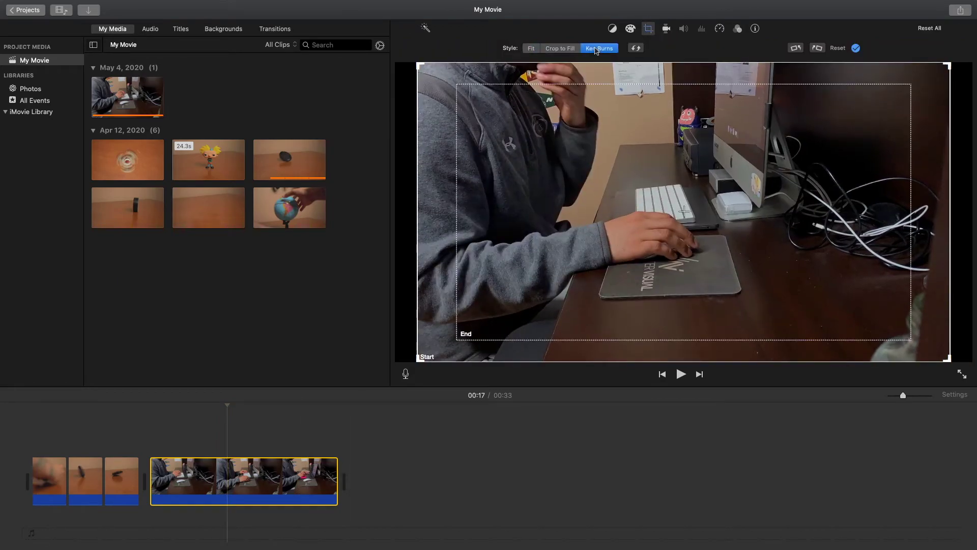
pyautogui.click(637, 49)
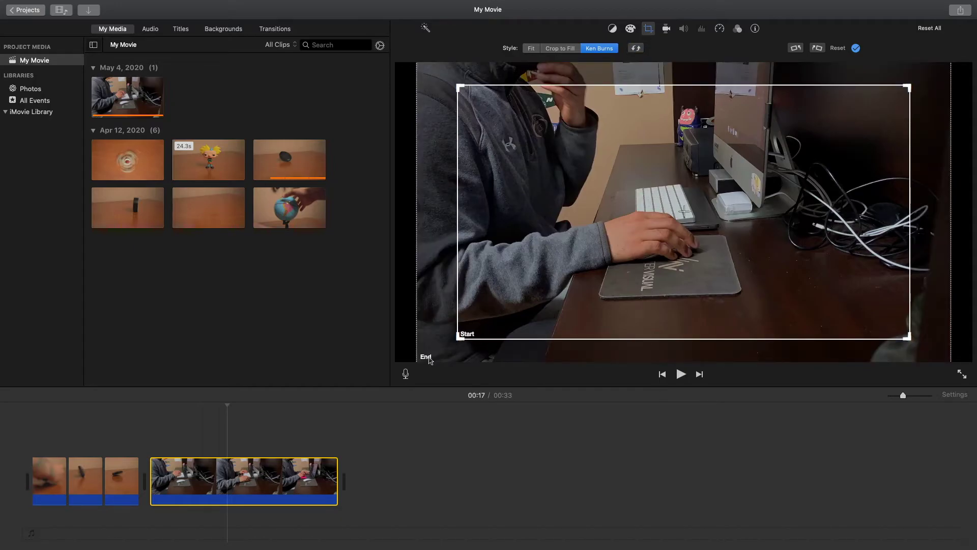
pyautogui.moveTo(908, 87); pyautogui.dragTo(850, 119)
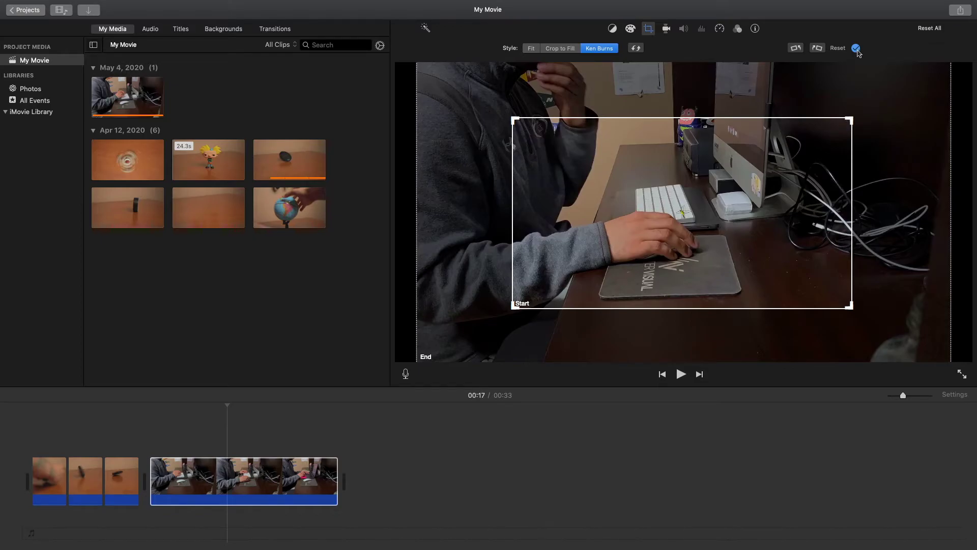
pyautogui.click(856, 48)
pyautogui.press('/')
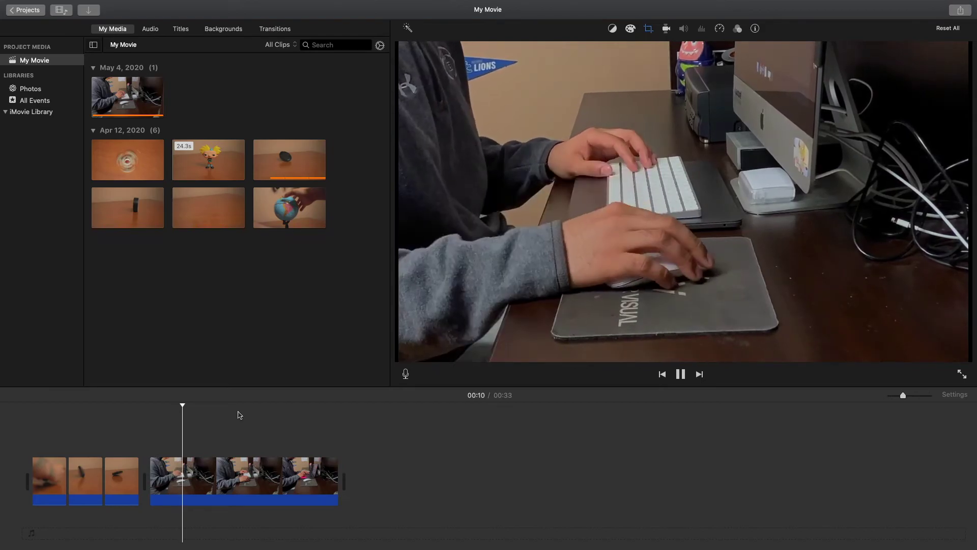
# Stop the preview playback and select the desk clip in the timeline.
pyautogui.press('space')
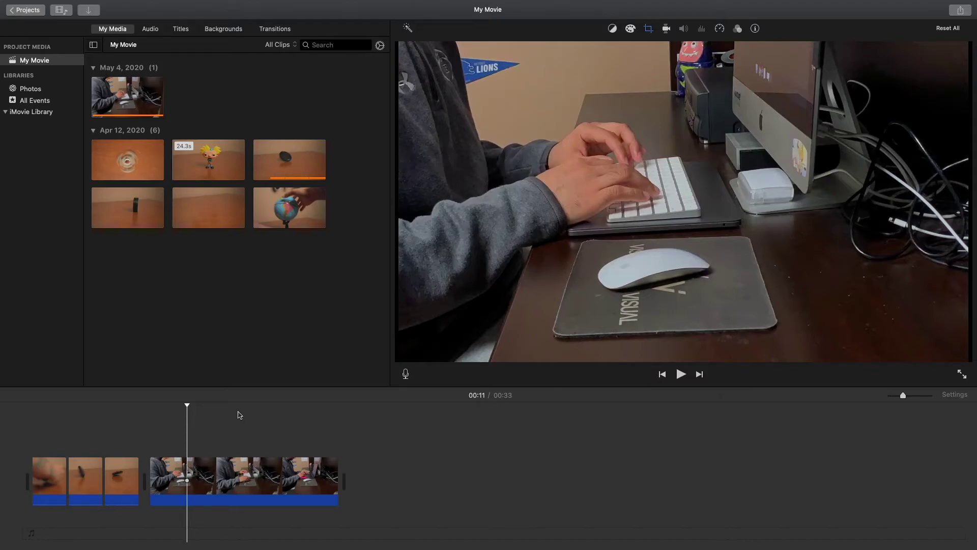
pyautogui.click(228, 476)
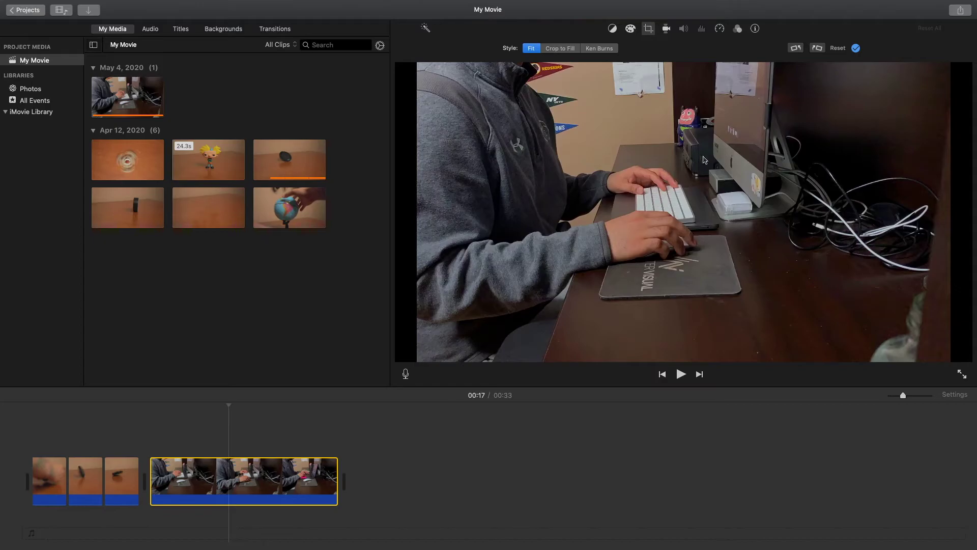
# Rotate the desk clip left four quarter turns so it ends upright again.
pyautogui.click(795, 49)
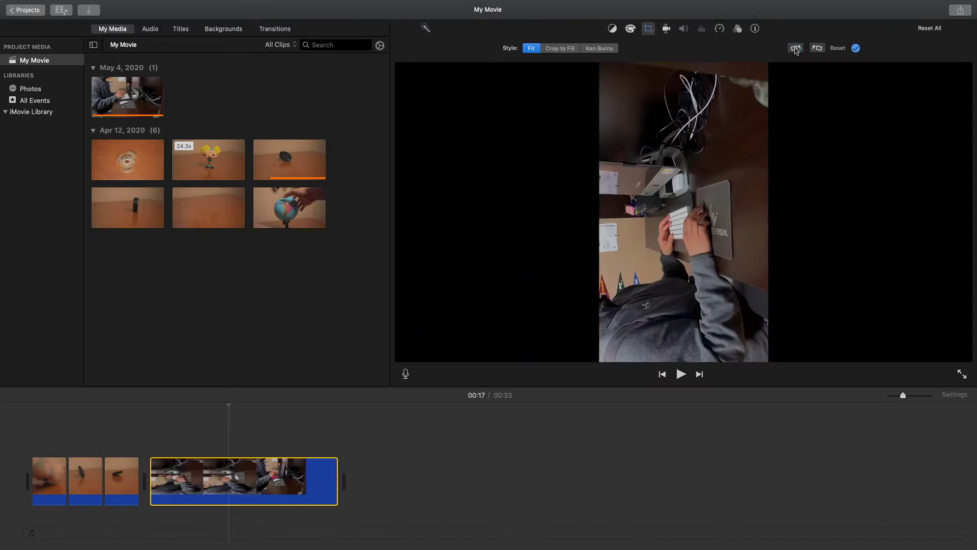
pyautogui.click(796, 49)
pyautogui.click(796, 49)
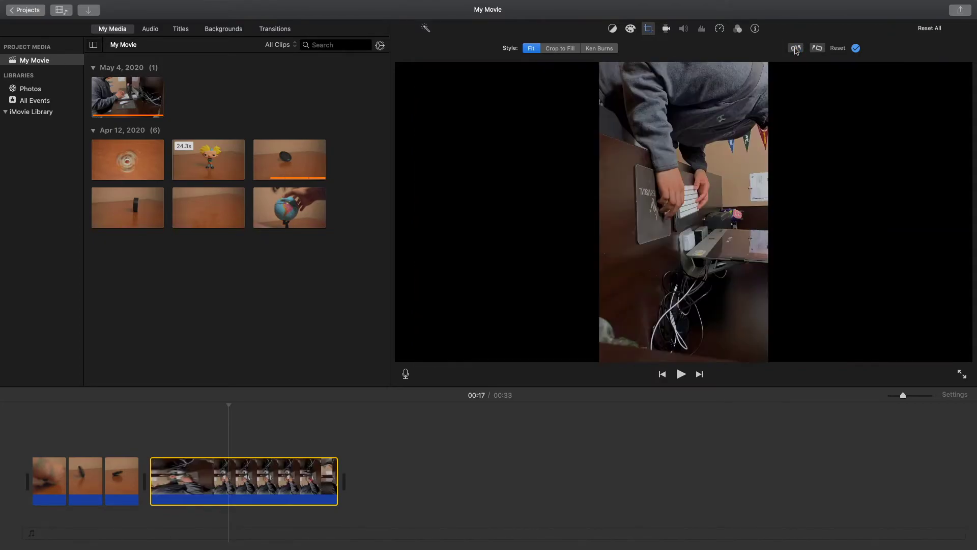
pyautogui.click(795, 49)
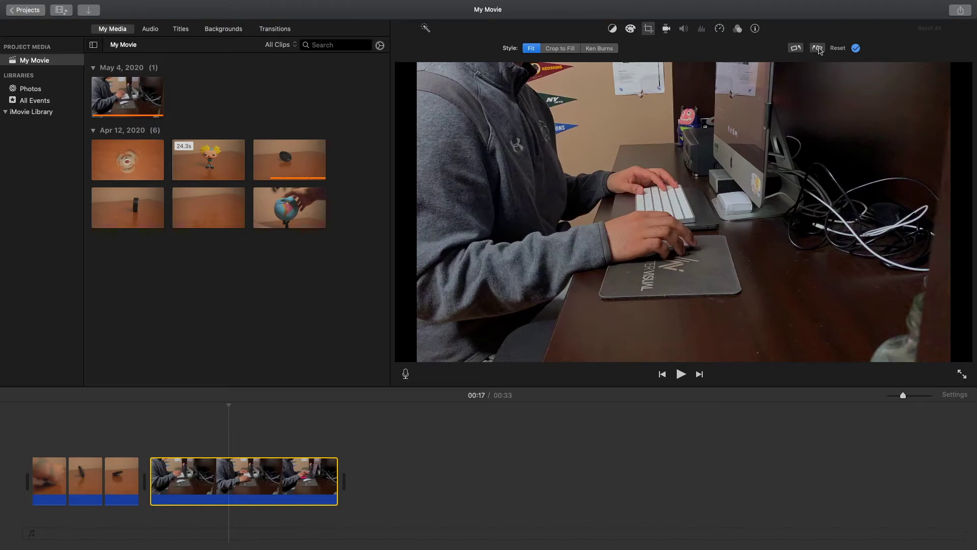
# Close the crop controls and split the long desk clip at the playhead with Cmd+B.
pyautogui.click(855, 48)
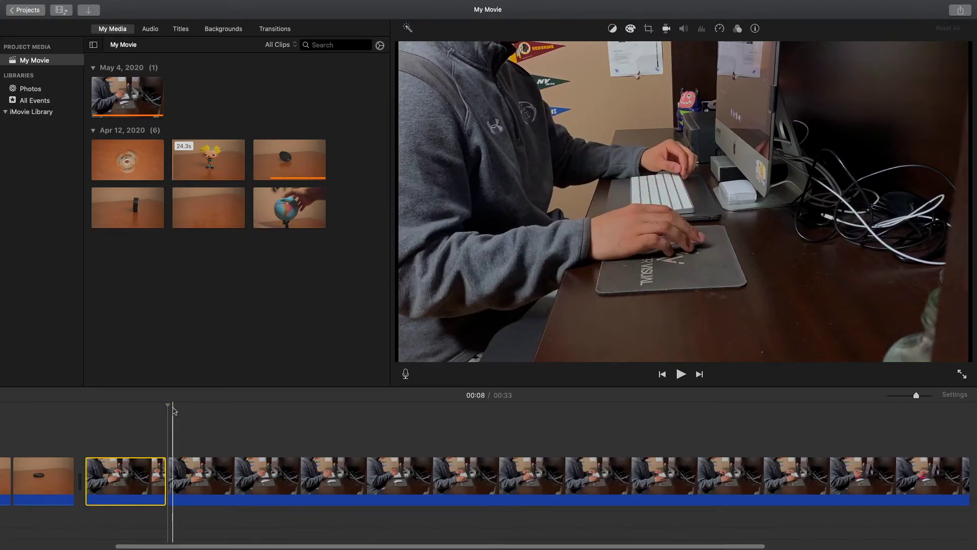
pyautogui.click(573, 473)
pyautogui.press('super+b')
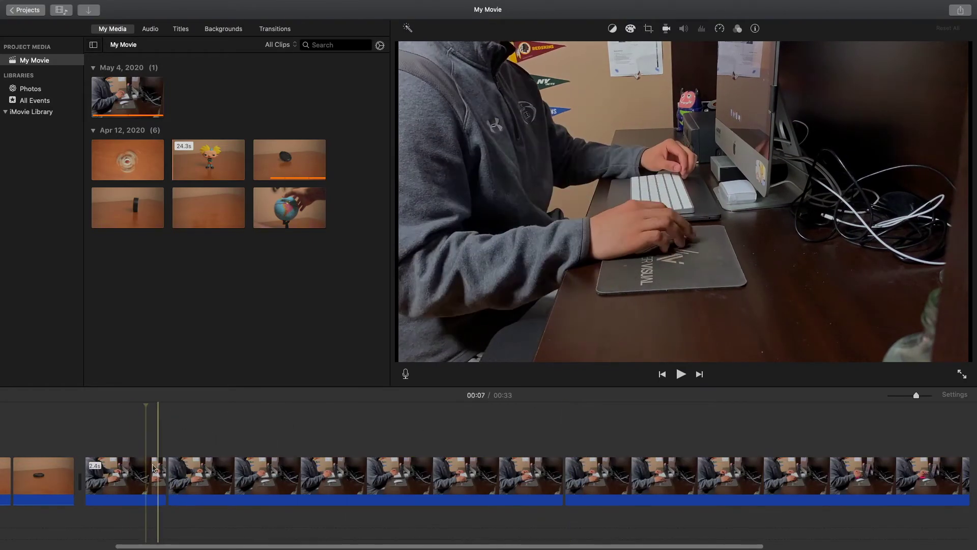
# Crop the middle piece tighter around the hands and keyboard and apply it.
pyautogui.click(294, 476)
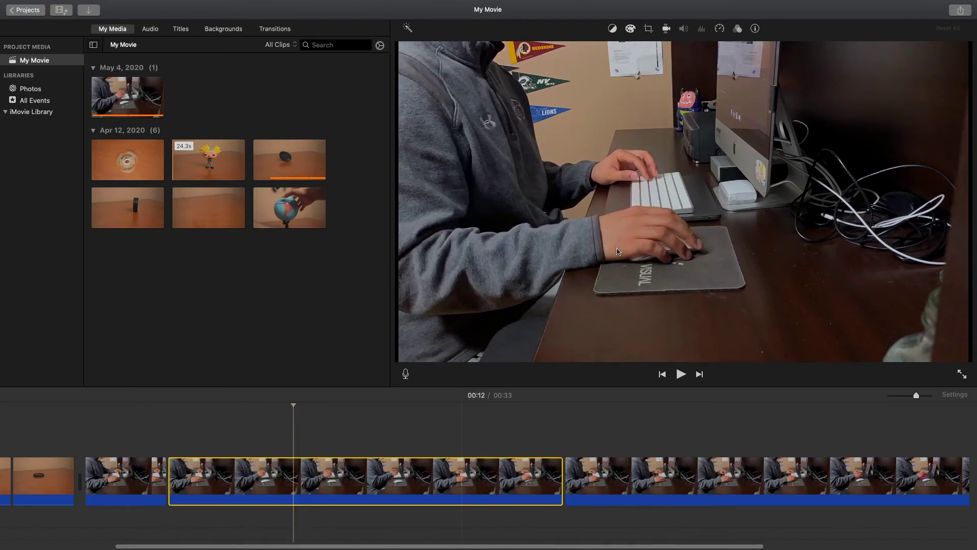
pyautogui.click(648, 28)
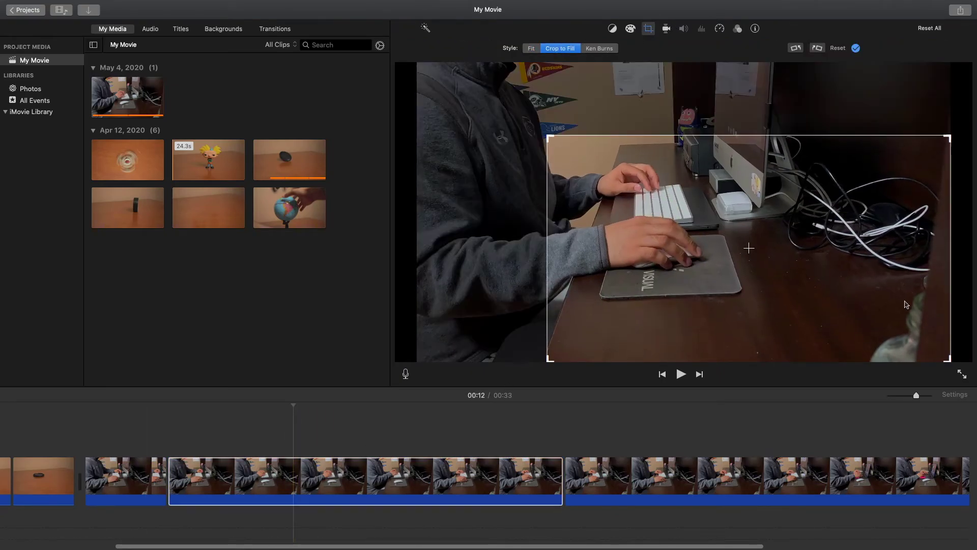
pyautogui.moveTo(906, 304); pyautogui.dragTo(842, 263)
pyautogui.click(855, 48)
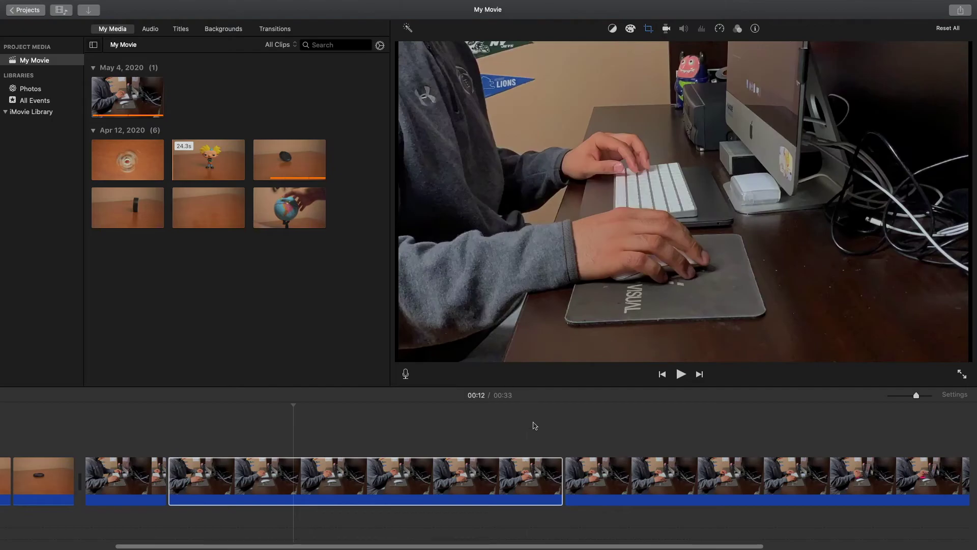
# Apply Crop to Fill to the last piece of the desk clip.
pyautogui.click(615, 473)
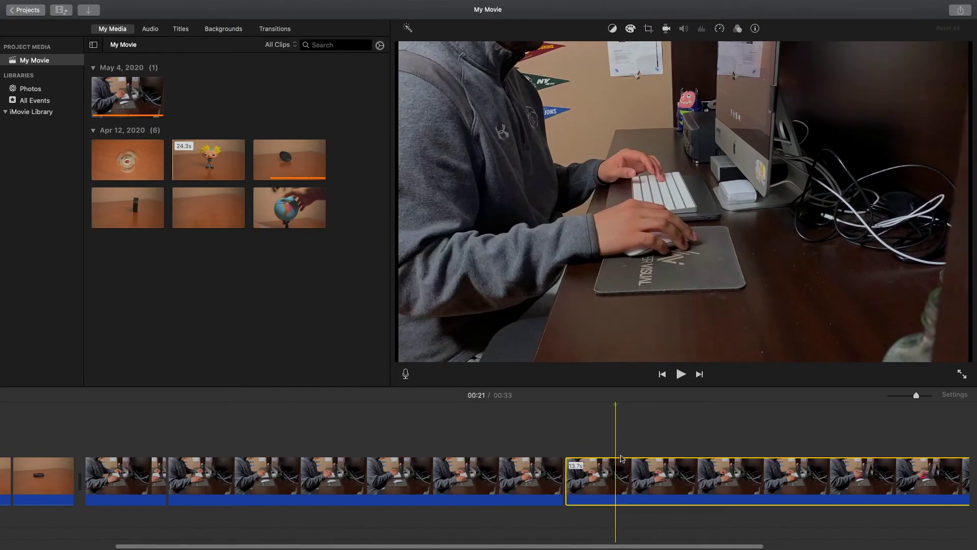
pyautogui.click(648, 28)
pyautogui.click(573, 47)
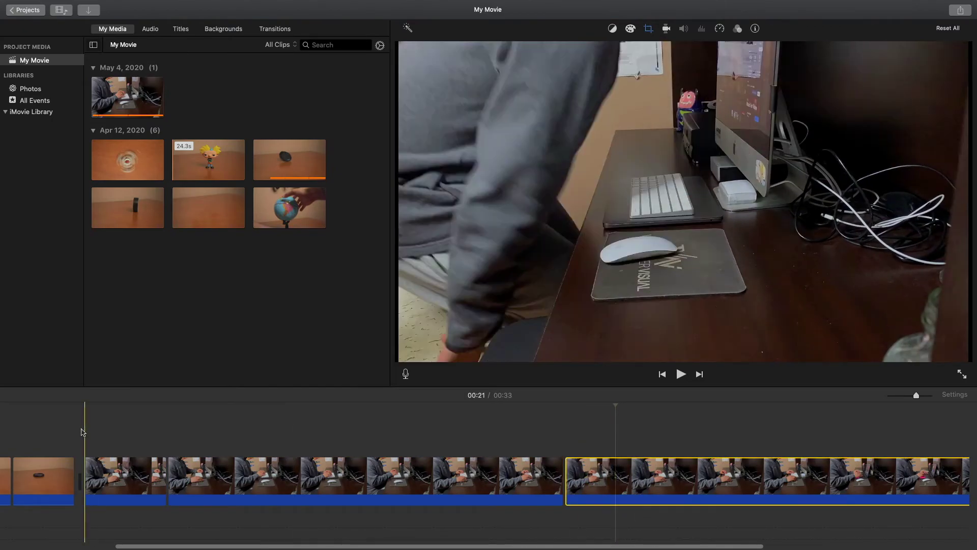
# Play the timeline from the earlier clips to preview the crops, then select the last piece.
pyautogui.click(84, 432)
pyautogui.press('space')
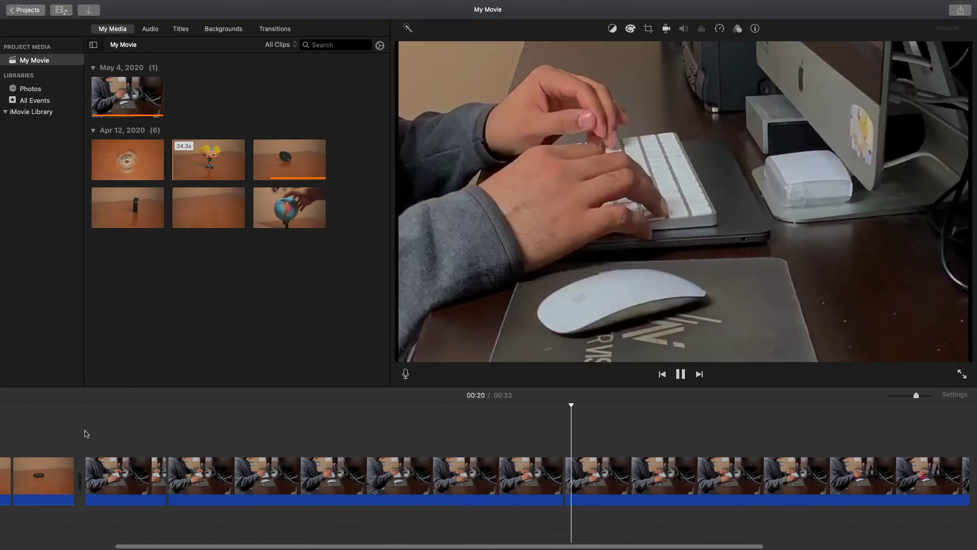
pyautogui.press('space')
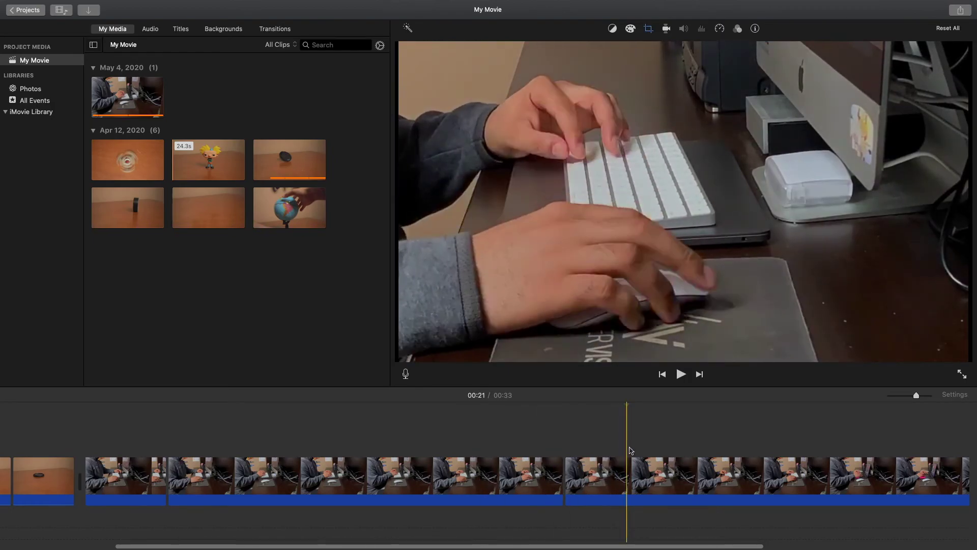
pyautogui.click(631, 471)
# Reset the last piece's crop back to Fit and play back the result.
pyautogui.click(648, 28)
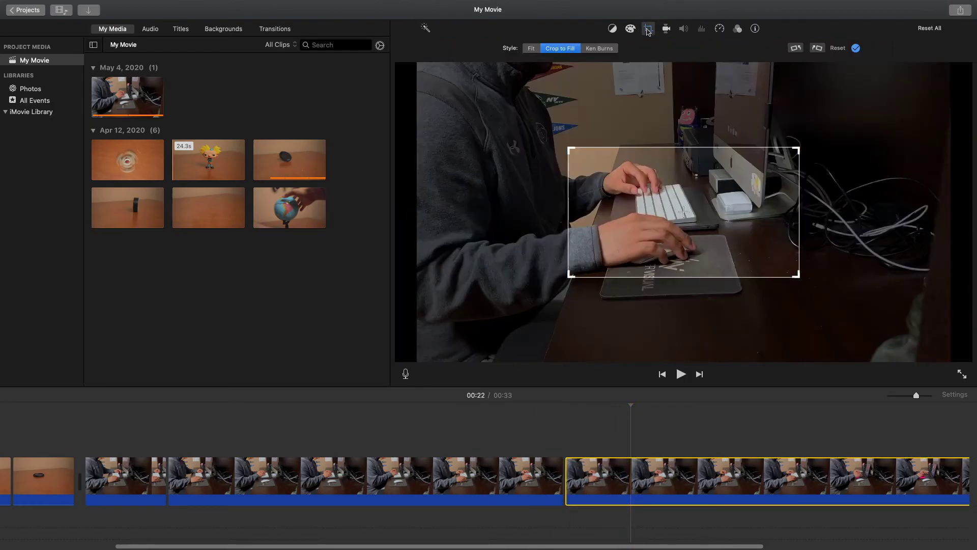
pyautogui.click(838, 50)
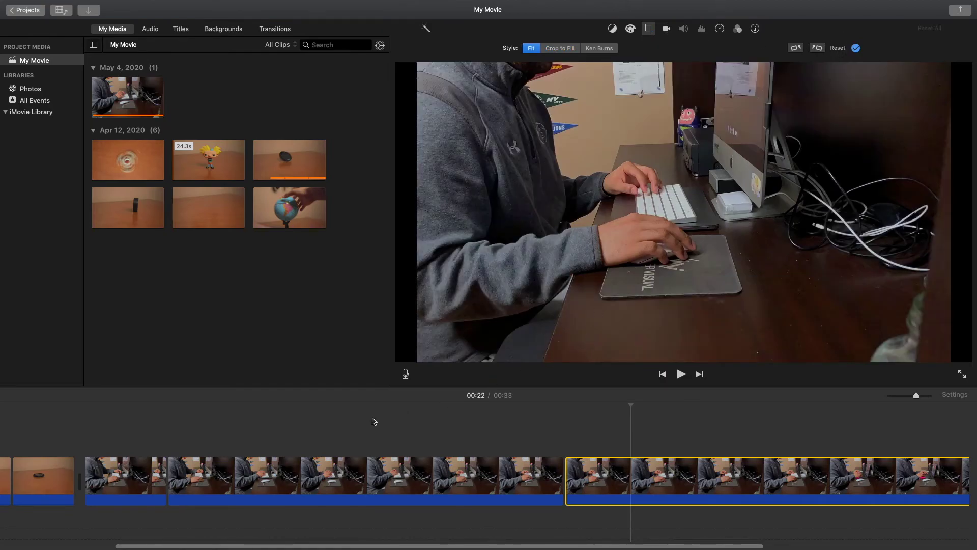
pyautogui.click(388, 425)
pyautogui.press('space')
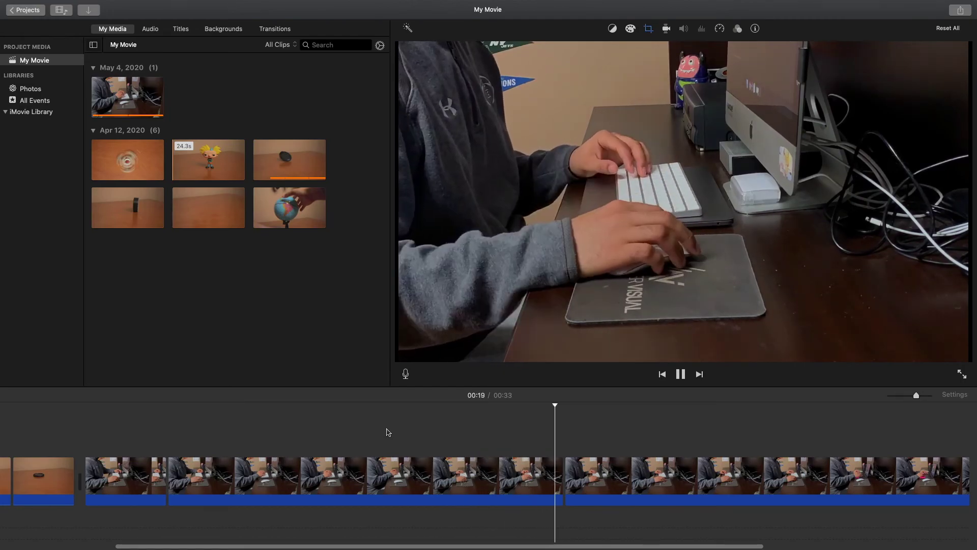
pyautogui.press('space')
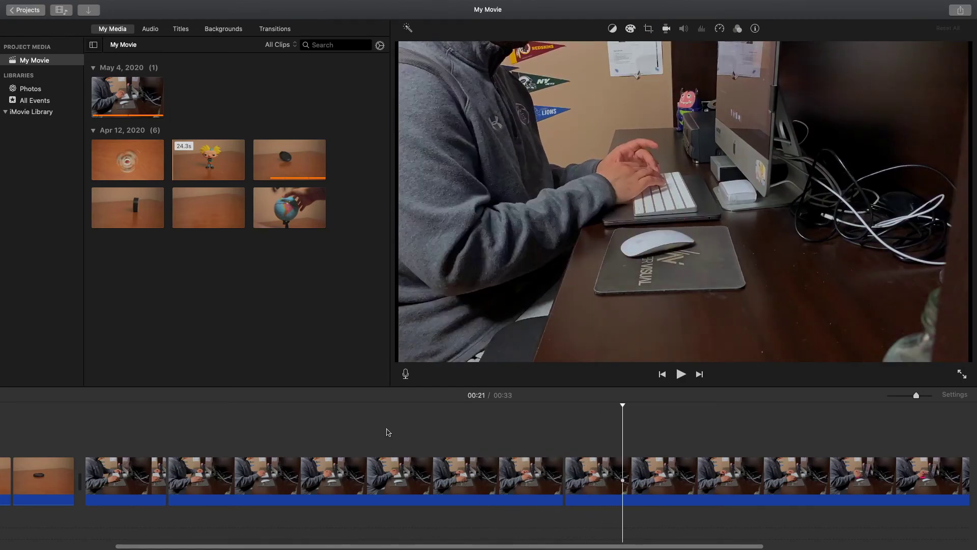